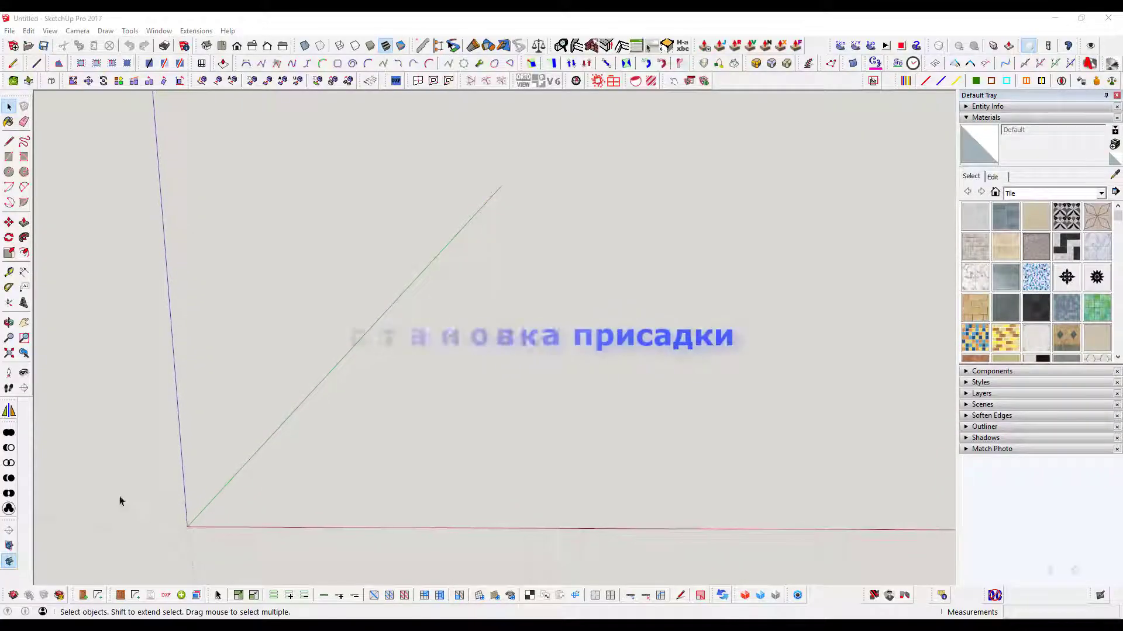
Activate the 3-point Panel Mode tool from the plugin toolbar.
left_click(82, 64)
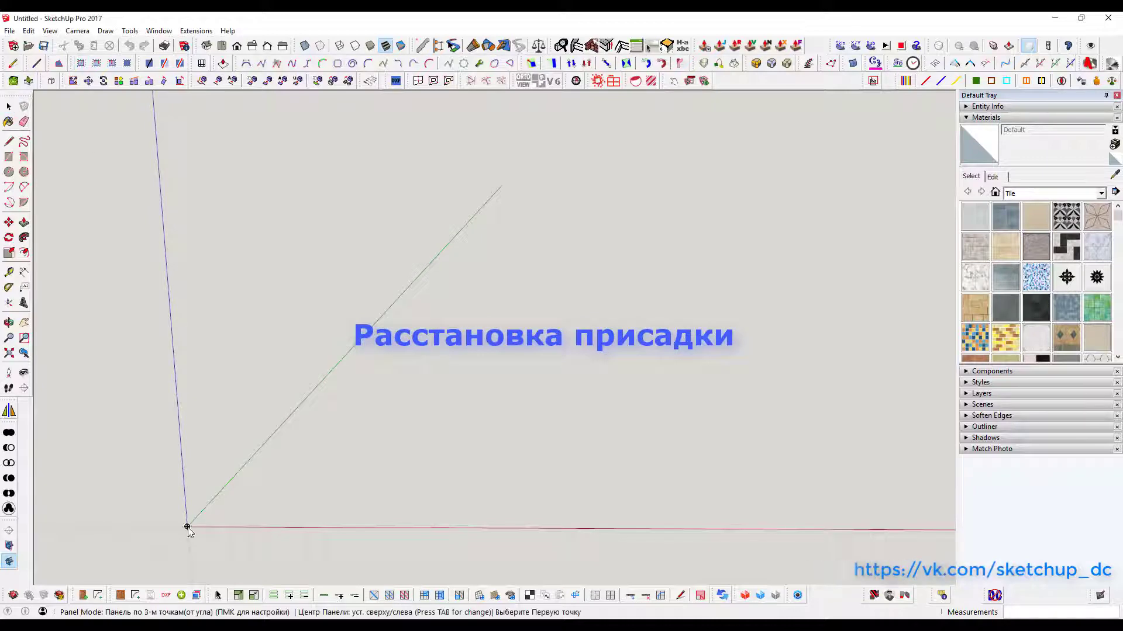
Draw the 800-tall left side panel starting at the origin.
left_click(187, 527)
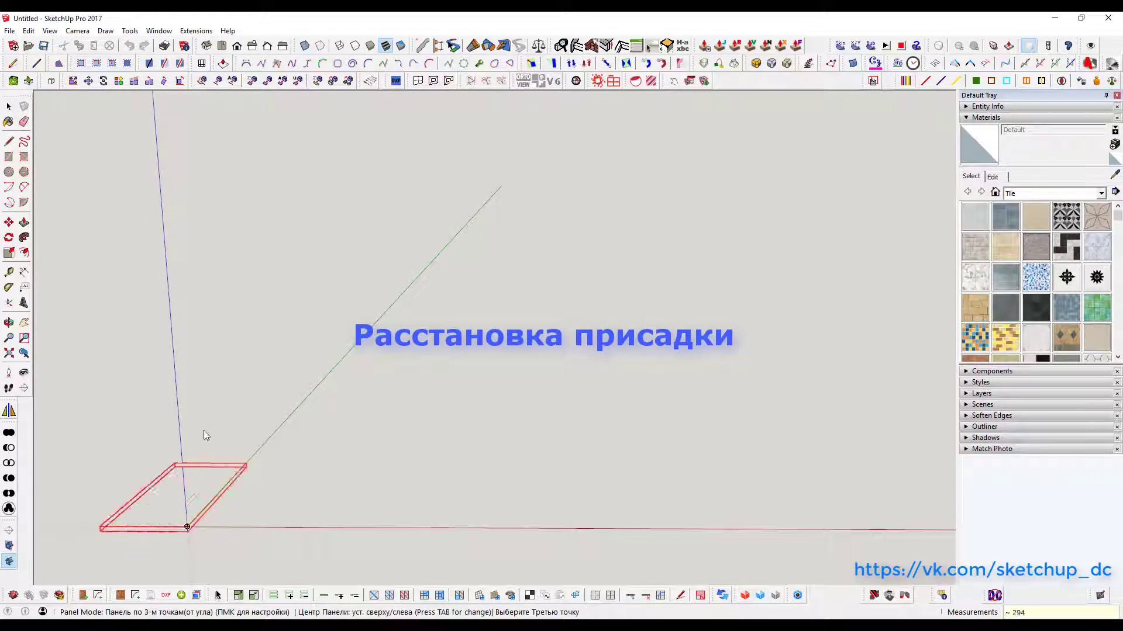
left_click(186, 405)
key("Return")
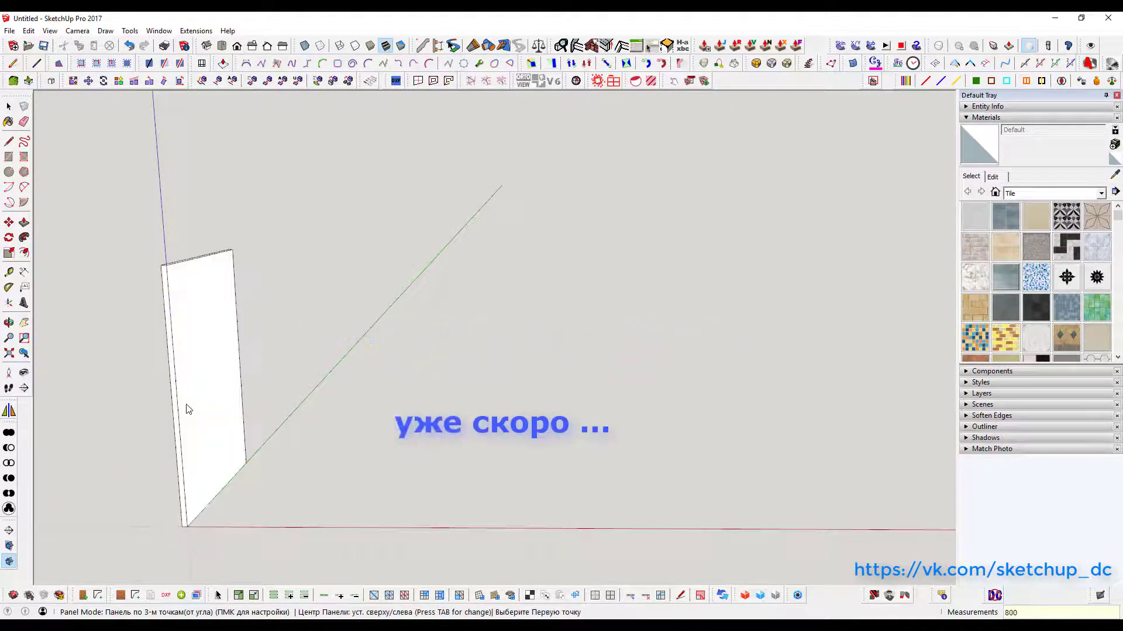
scroll(174, 509, "up", 2)
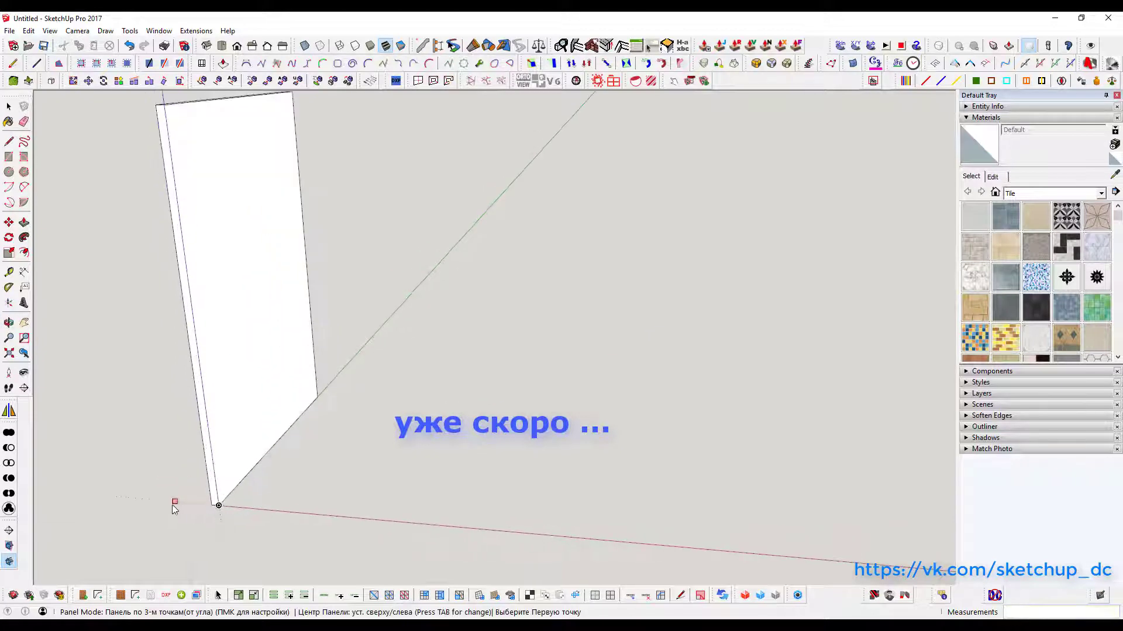
Draw the bottom panel off the left side's edge with a 400 depth.
left_click(211, 452)
left_click(314, 354)
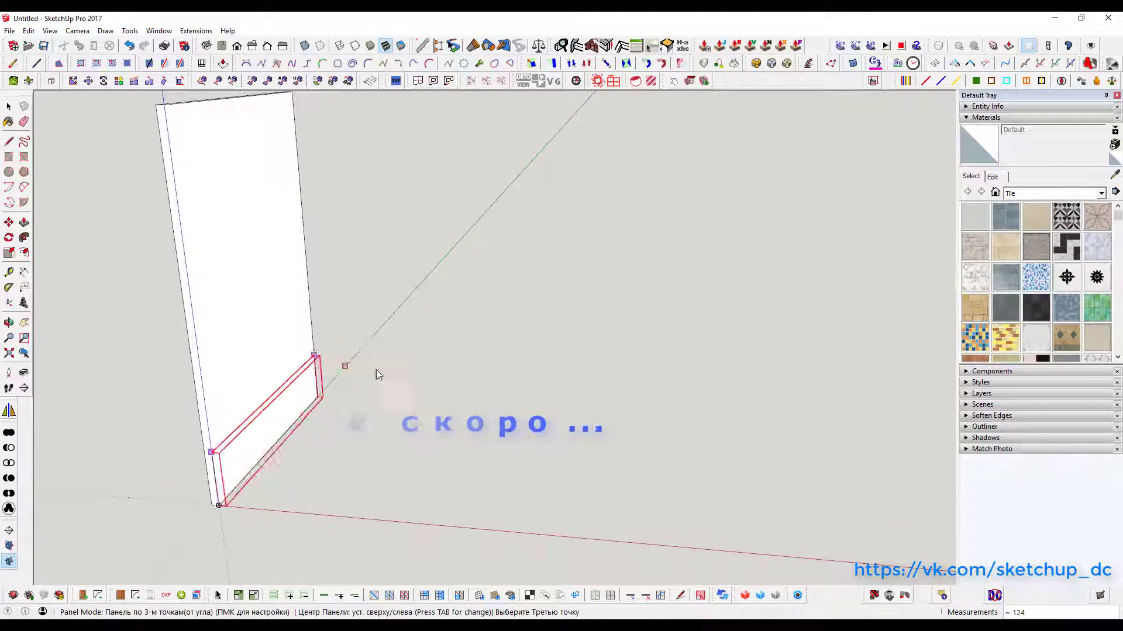
type("400")
key("Return")
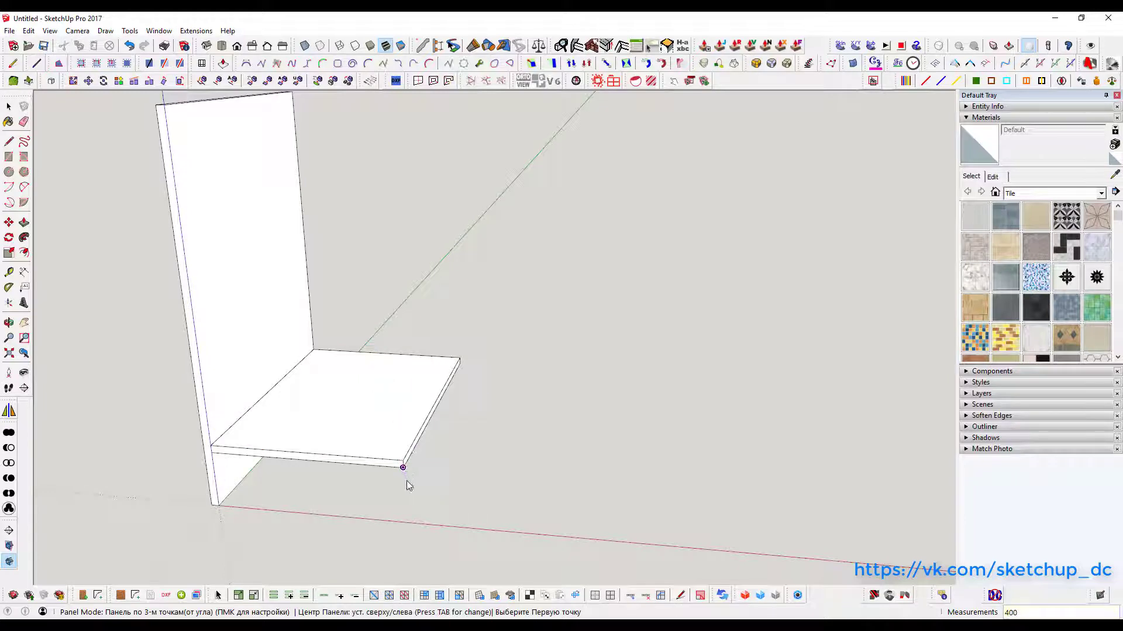
Draw the right side panel from the bottom's corner, flipped to the opposite side.
left_click(219, 506)
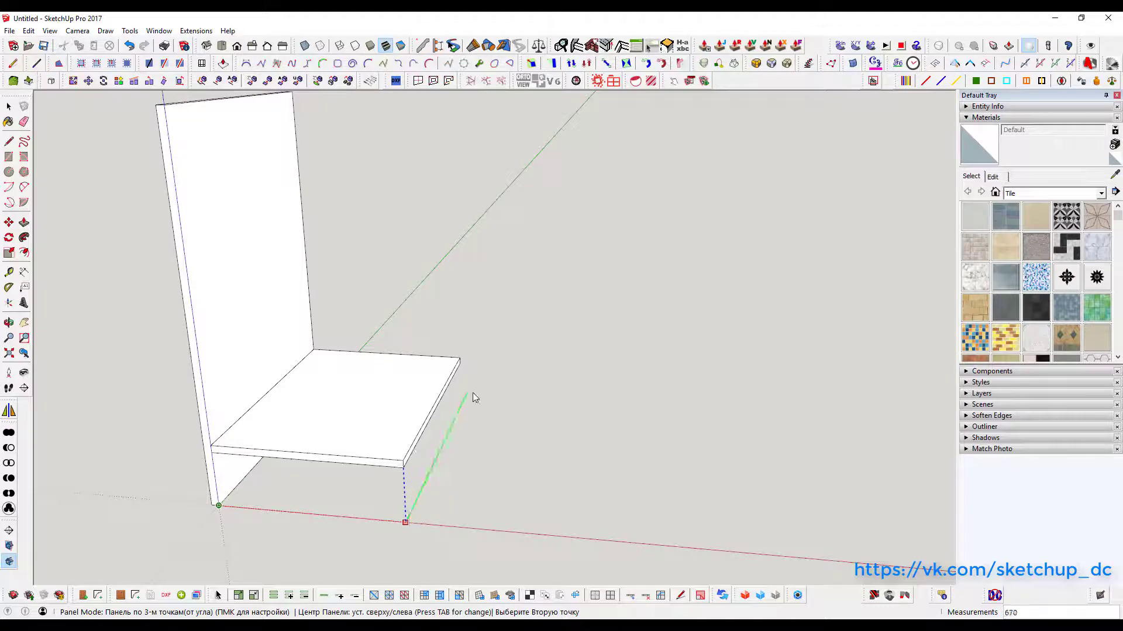
left_click(463, 366)
scroll(462, 366, "down", 3)
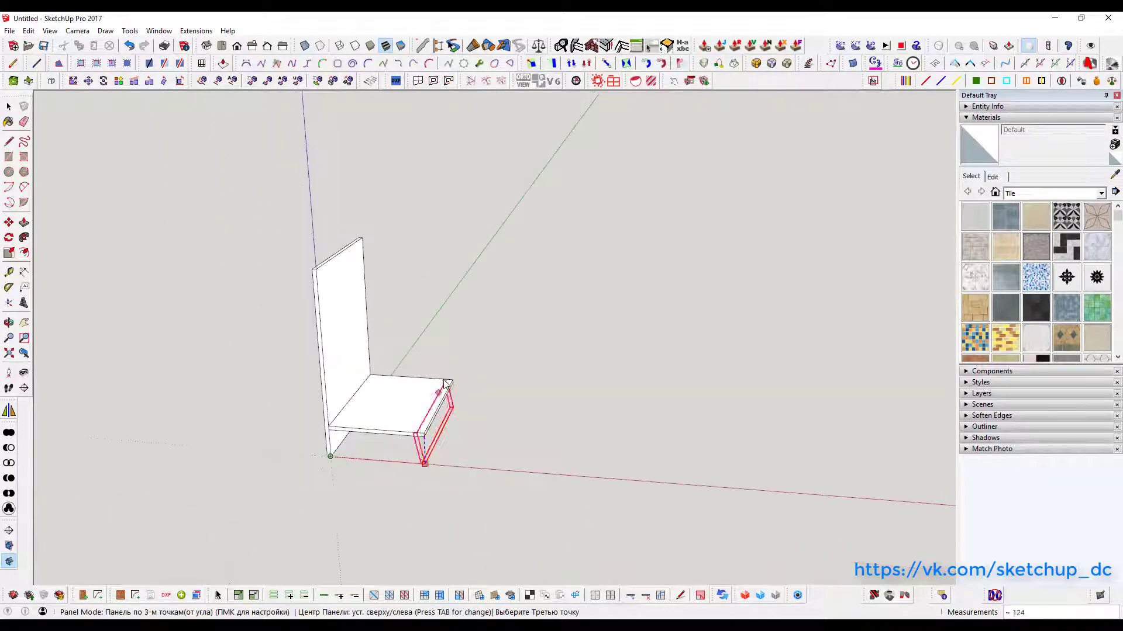
left_click(315, 271)
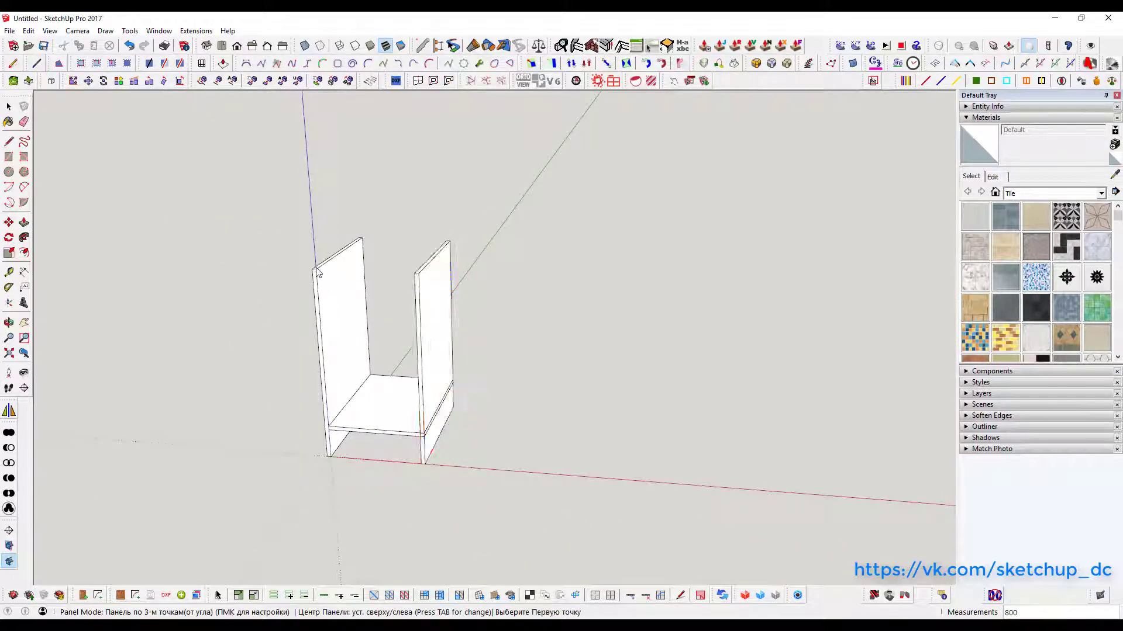
key("Tab")
key("Tab")
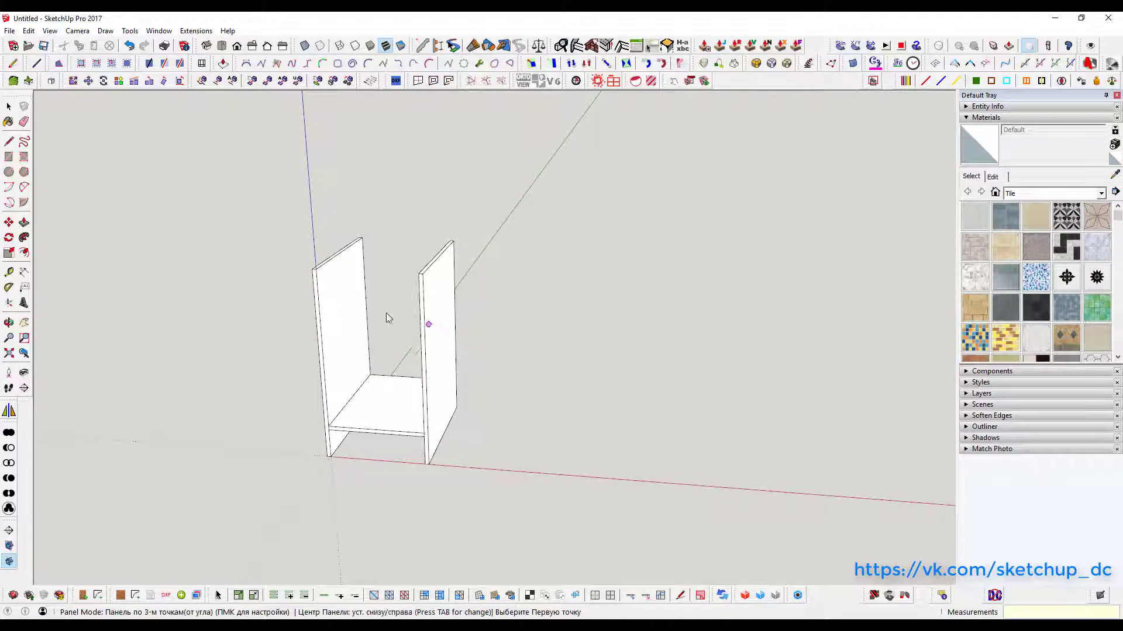
scroll(296, 283, "up", 2)
scroll(292, 273, "up", 3)
scroll(292, 273, "up", 2)
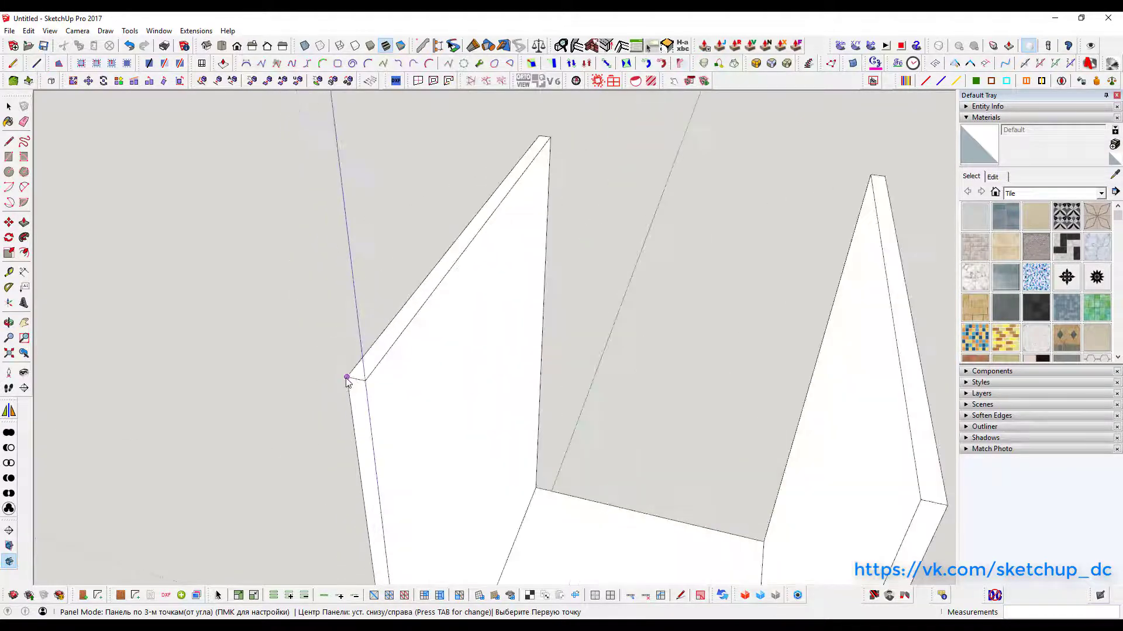
Draw a top panel spanning both side panels' tops.
left_click(347, 377)
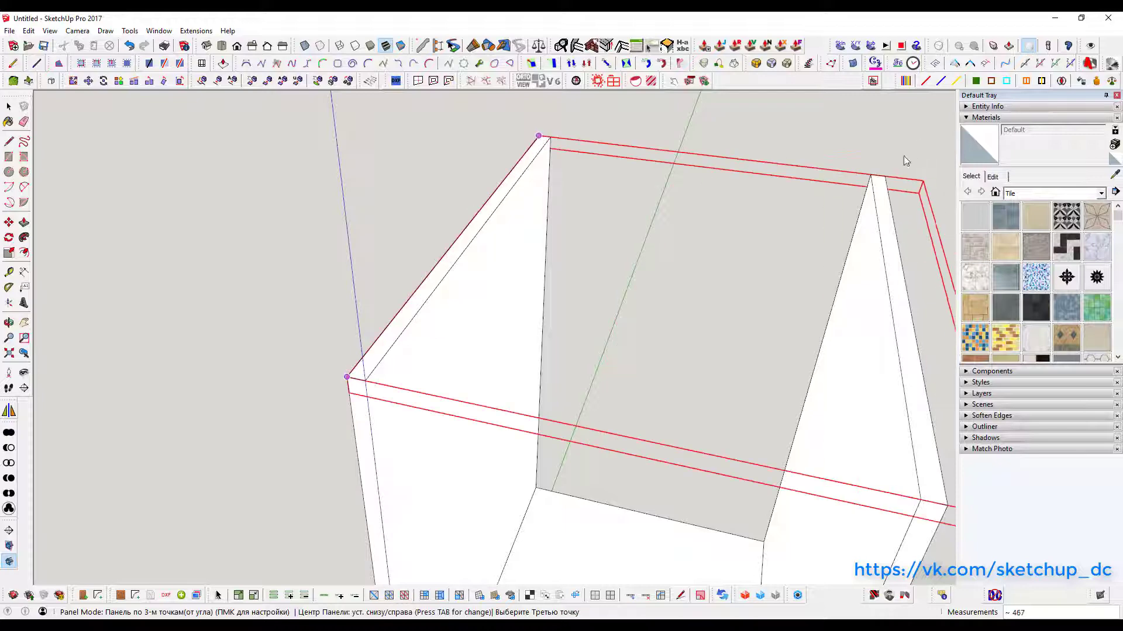
left_click(882, 176)
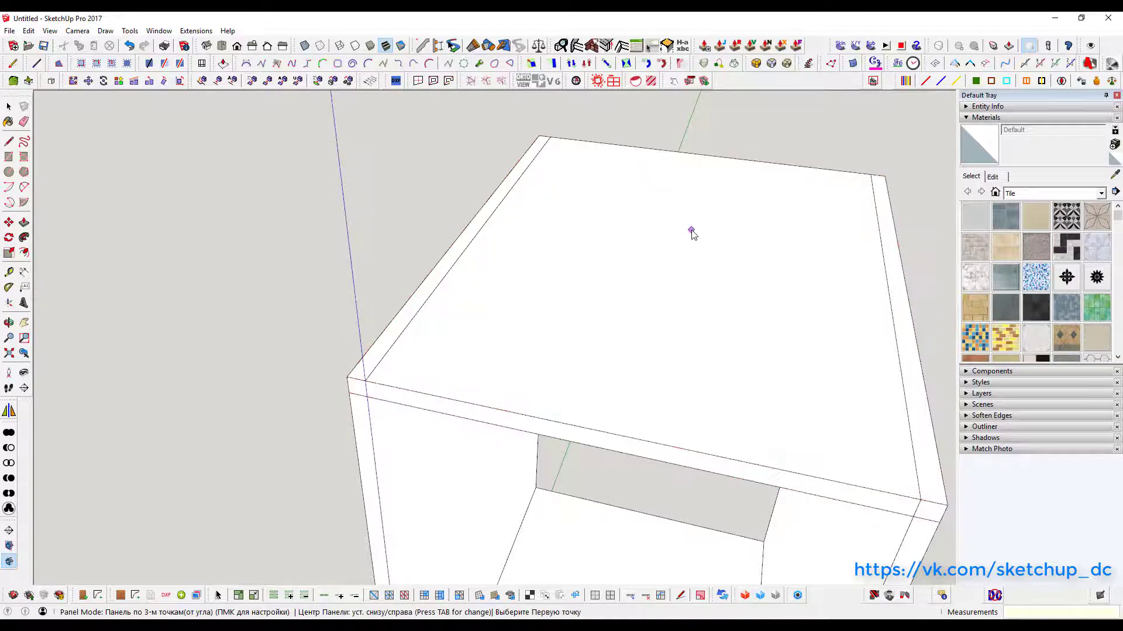
scroll(692, 231, "down", 1)
scroll(606, 279, "down", 5)
key("Tab")
scroll(533, 357, "up", 3)
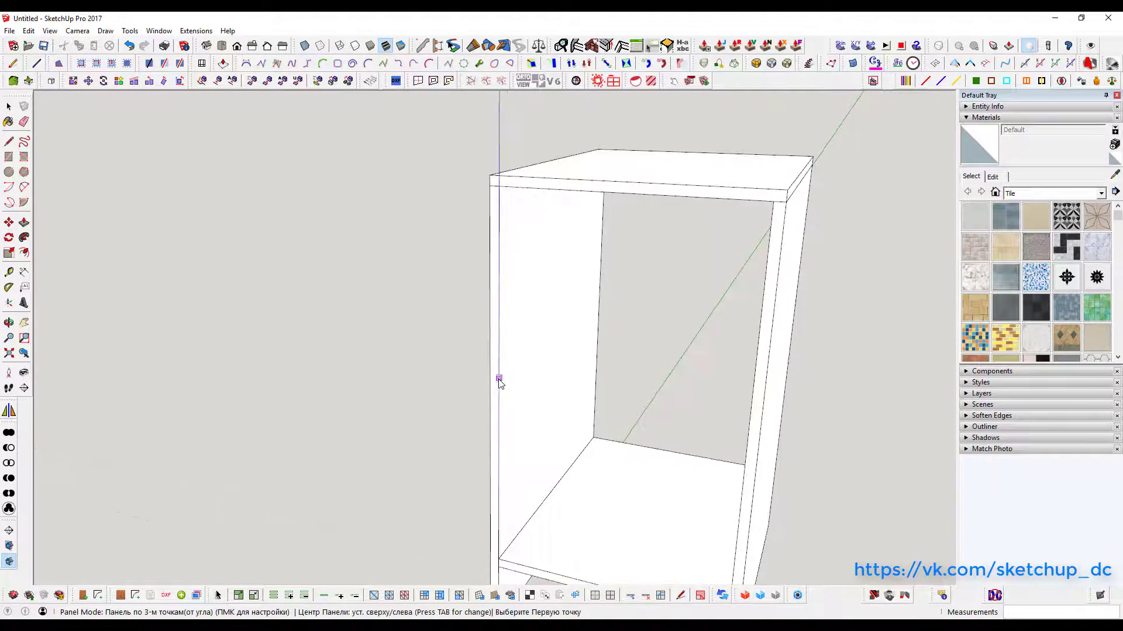
Draw a middle shelf between the side panels' inner faces and review the cabinet.
left_click(499, 379)
left_click(598, 300)
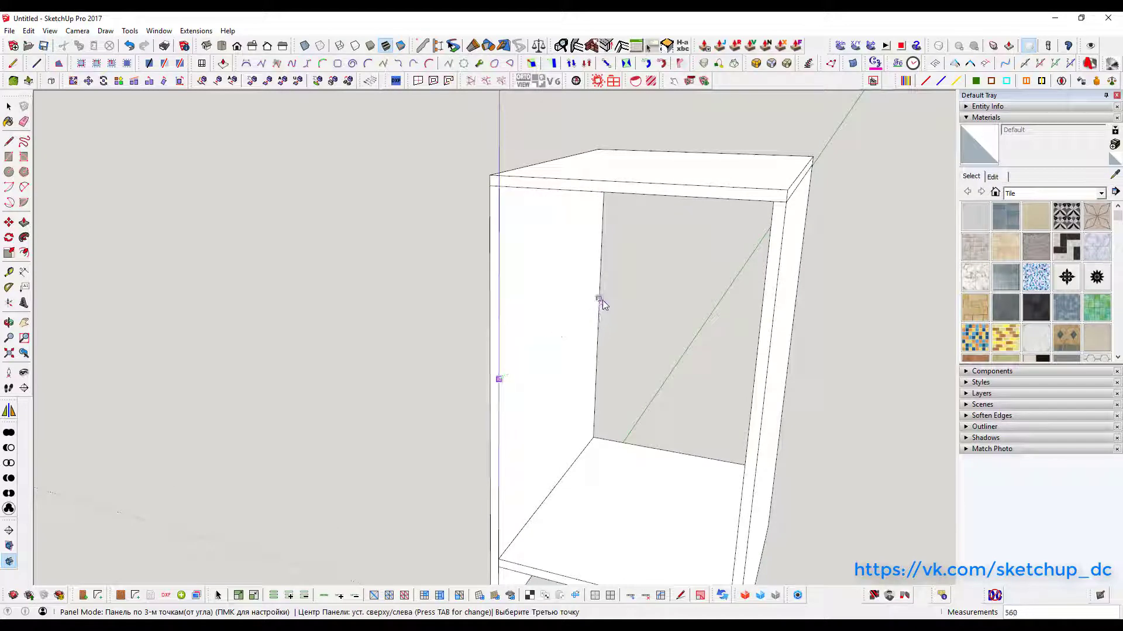
middle_click_drag(599, 299, 808, 319)
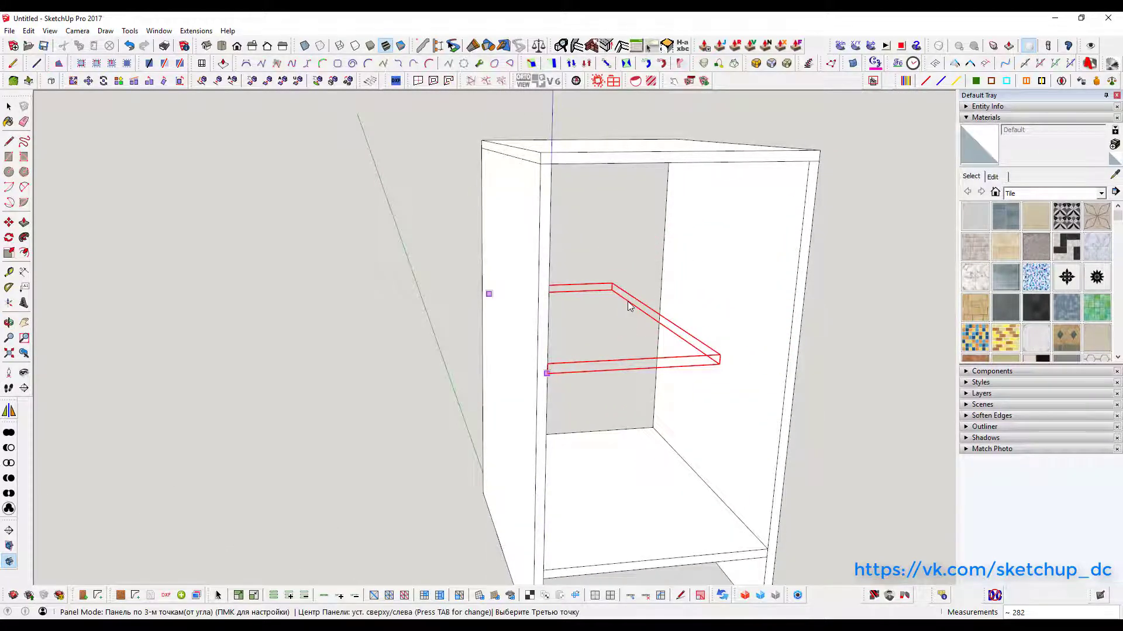
left_click(665, 227)
scroll(620, 298, "down", 3)
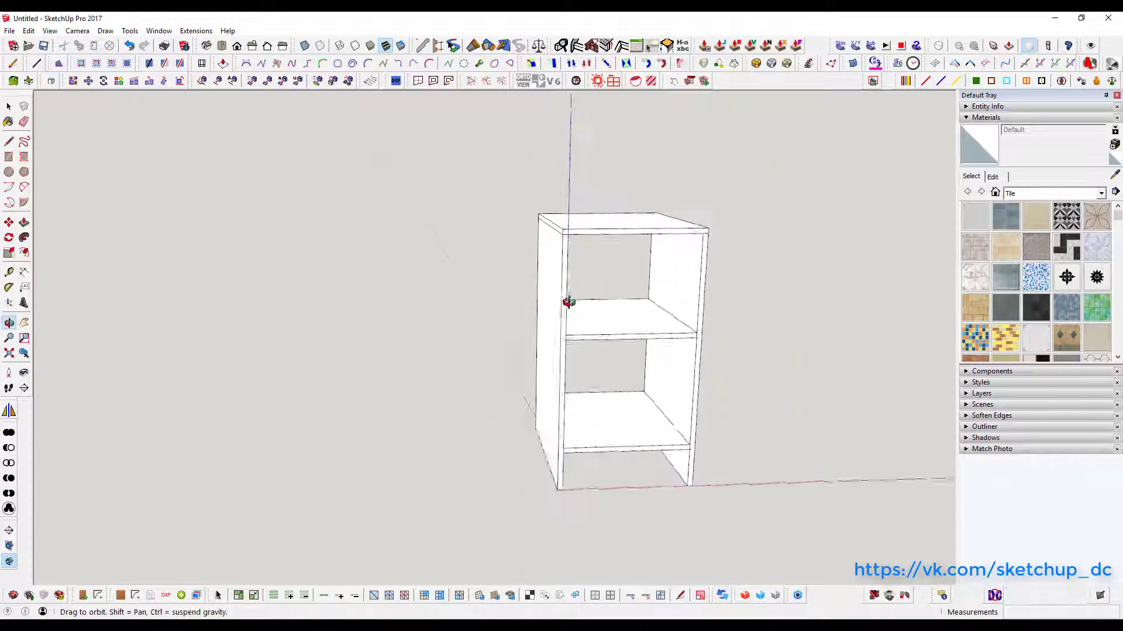
middle_click_drag(566, 300, 589, 329)
scroll(706, 366, "up", 2)
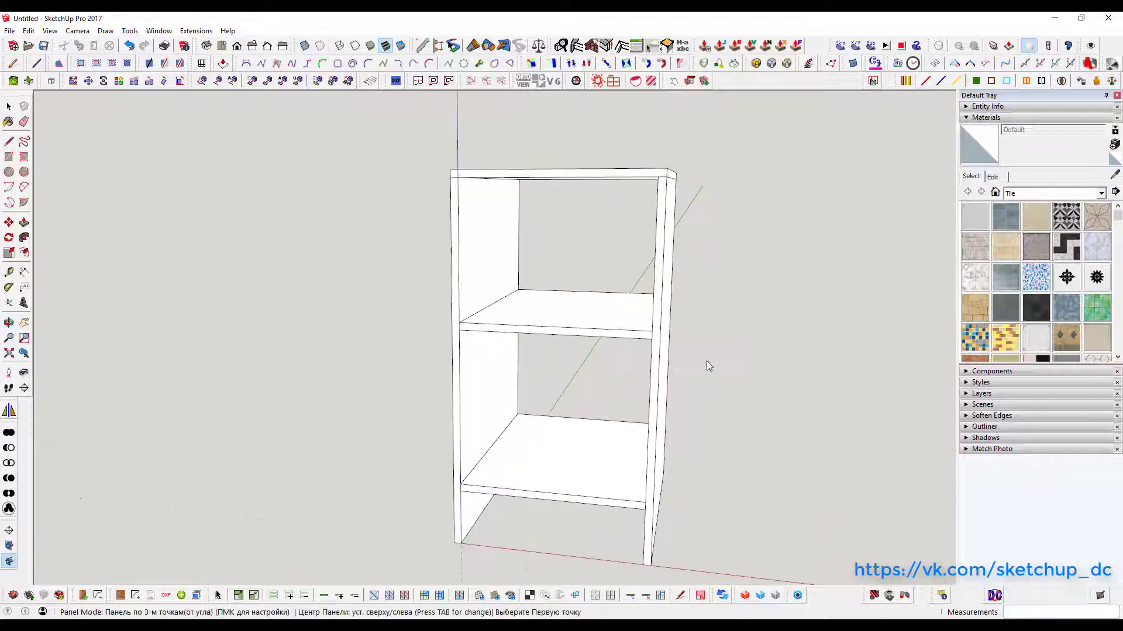
Set the Assemblage dialog to Excentriques connectors with element RA15x24.
left_click(904, 596)
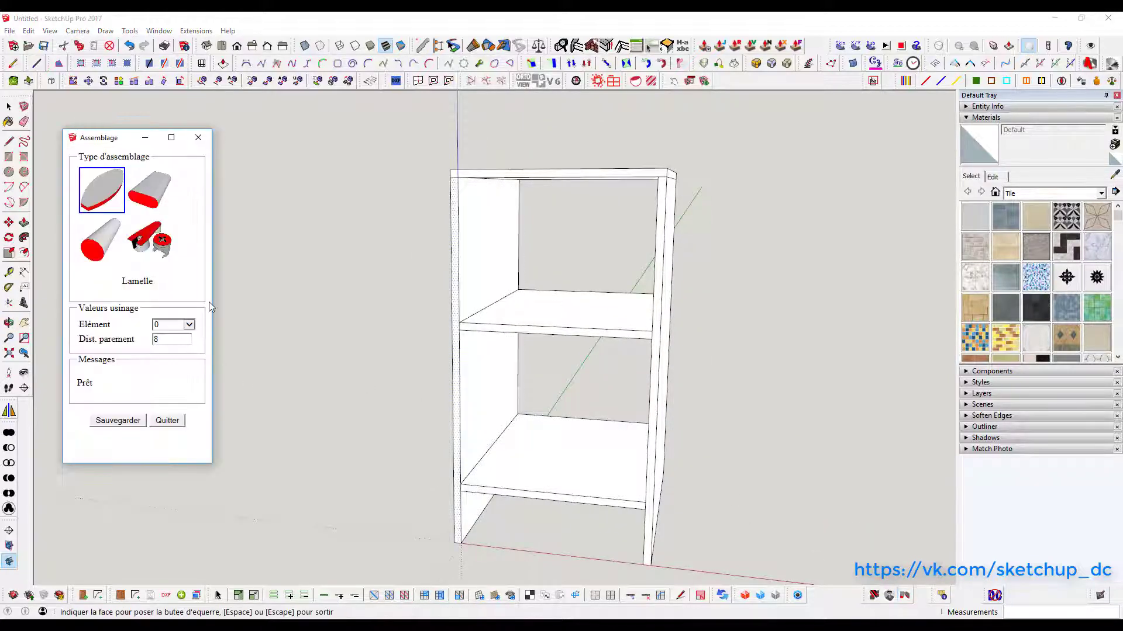
left_click(160, 251)
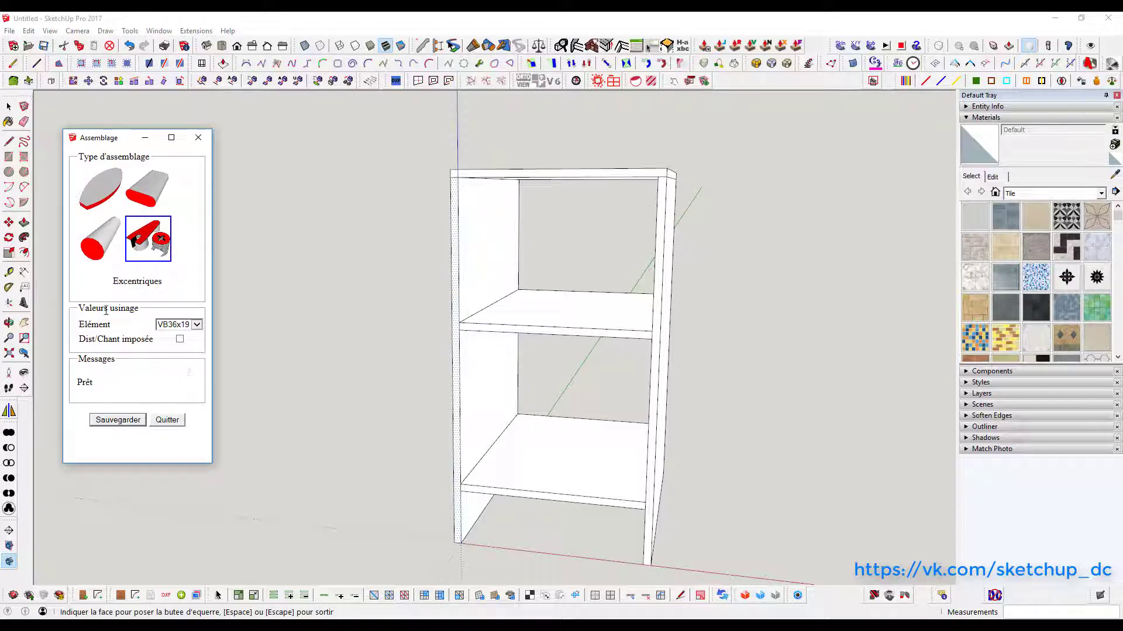
left_click(197, 325)
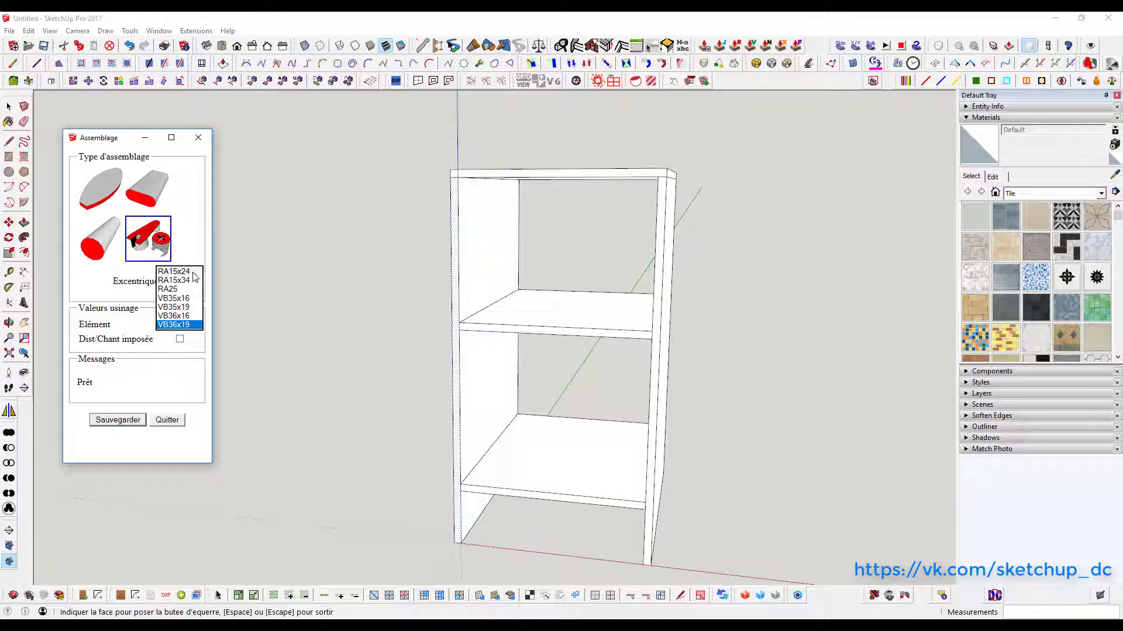
left_click(174, 271)
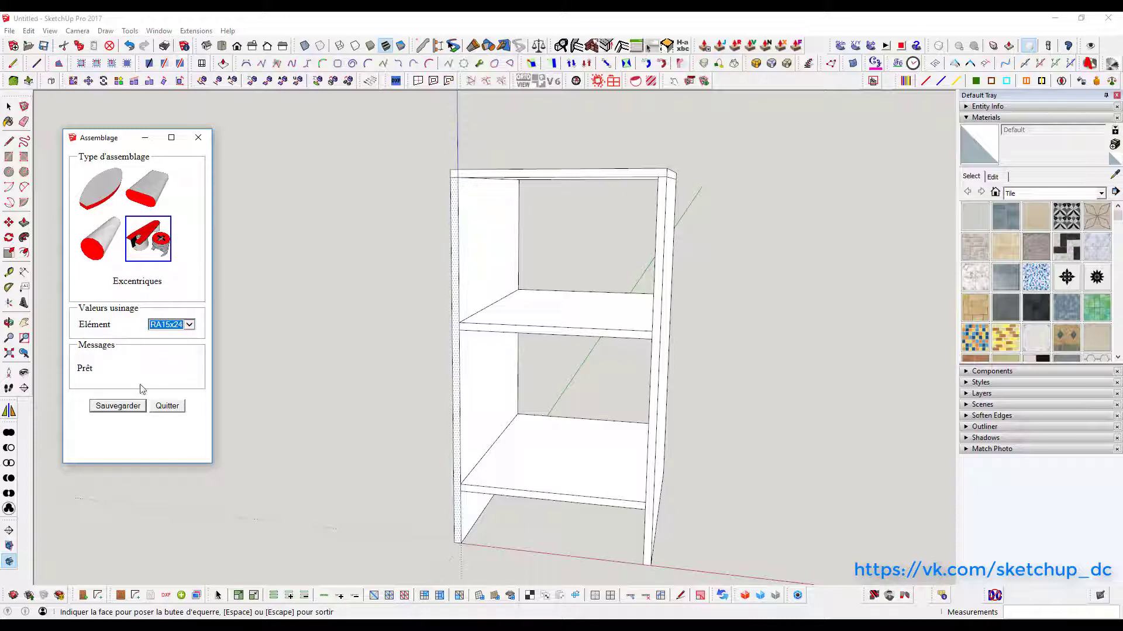
scroll(514, 479, "up", 2)
scroll(553, 468, "up", 3)
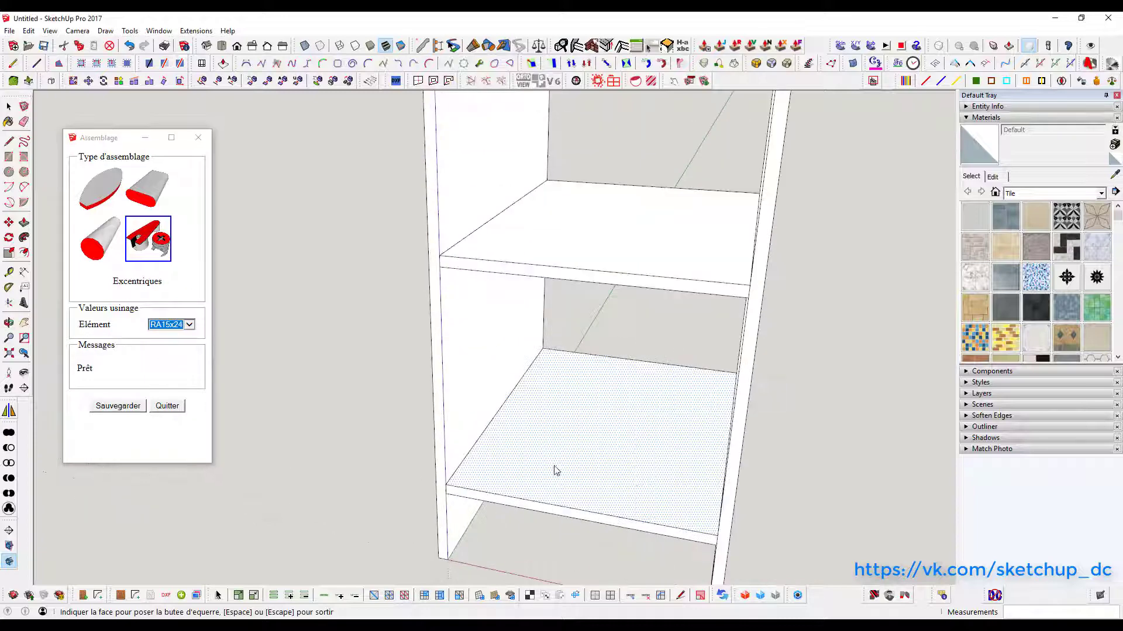
Pick the bottom shelf, turn on X-ray, and place two evenly spaced connectors on one edge.
left_click(556, 471)
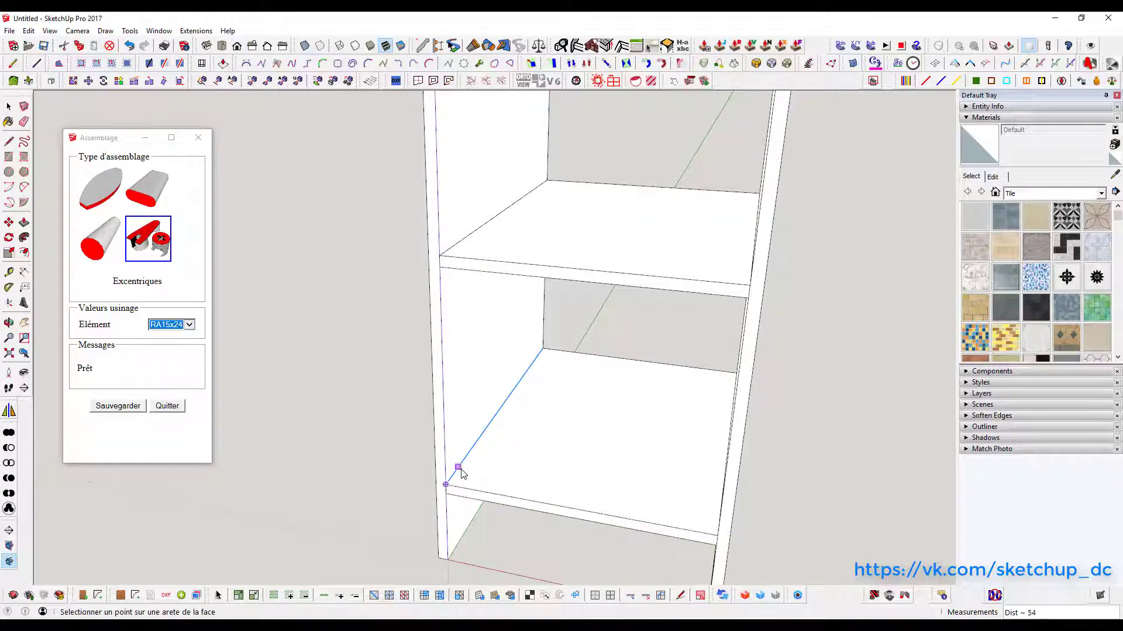
left_click(304, 46)
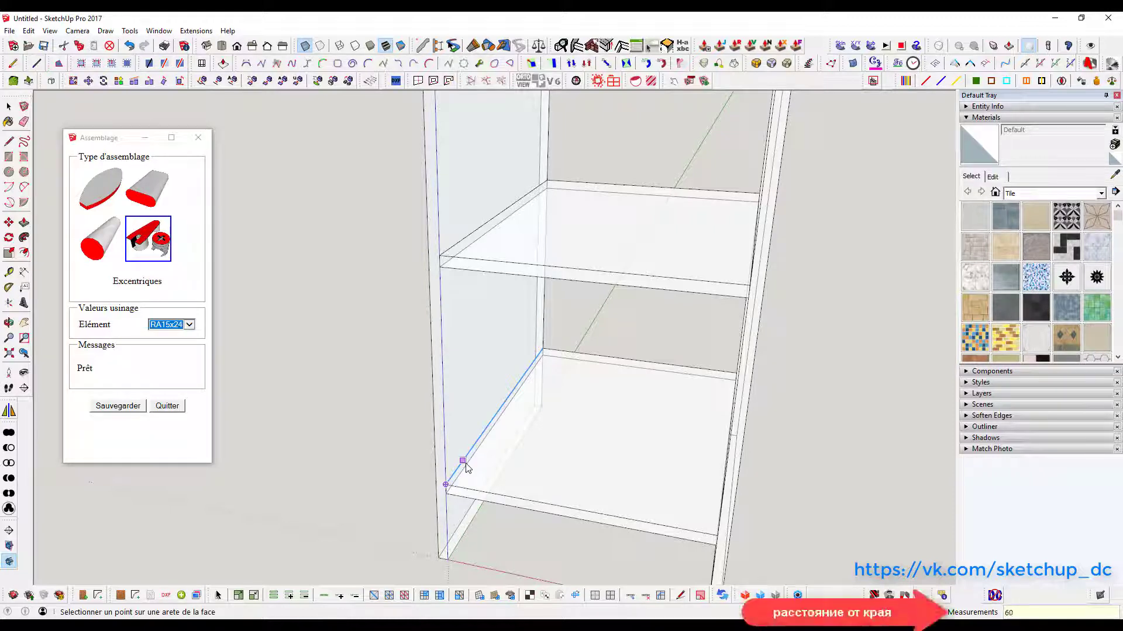
type("/2")
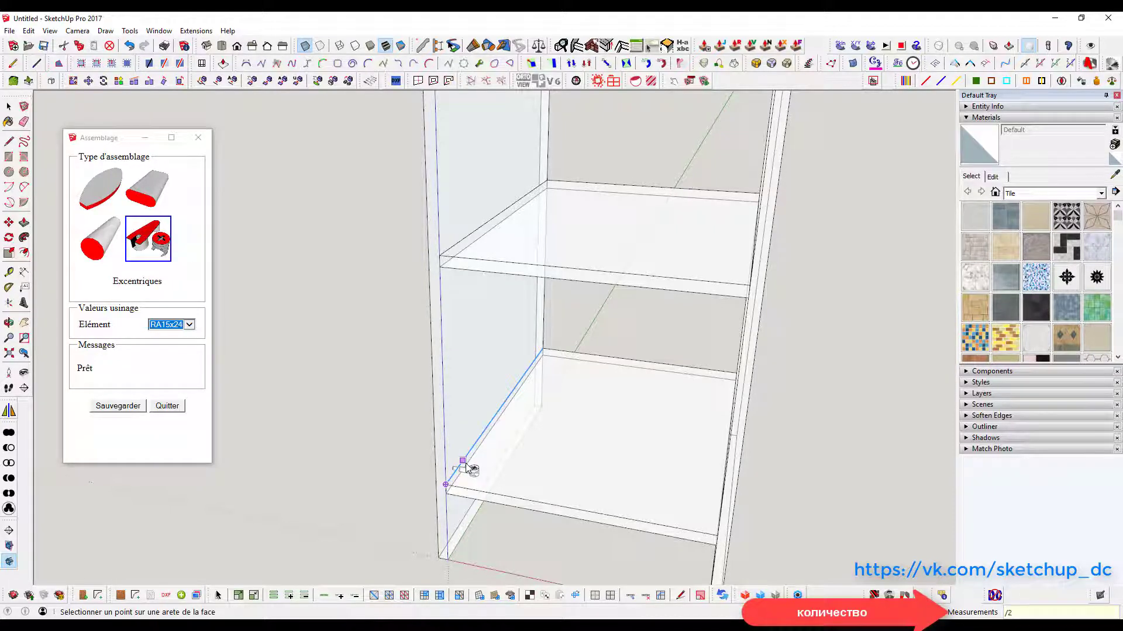
key("Return")
scroll(585, 462, "up", 1)
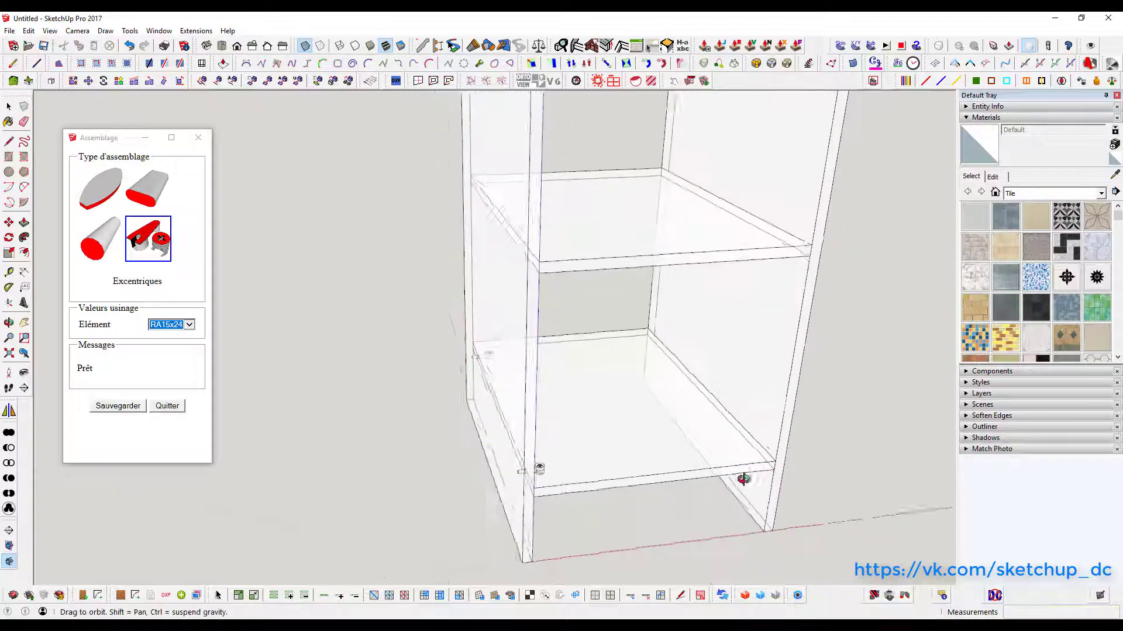
scroll(672, 450, "up", 1)
scroll(744, 442, "up", 1)
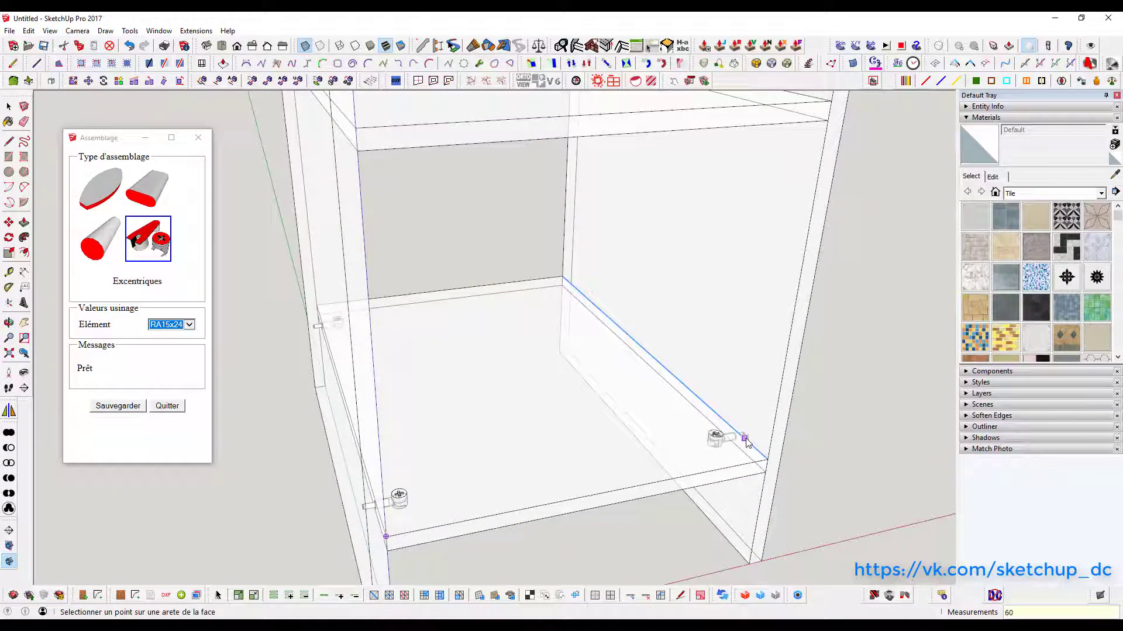
Add two evenly spaced connectors on the back edge and finish the bottom shelf.
type("/2")
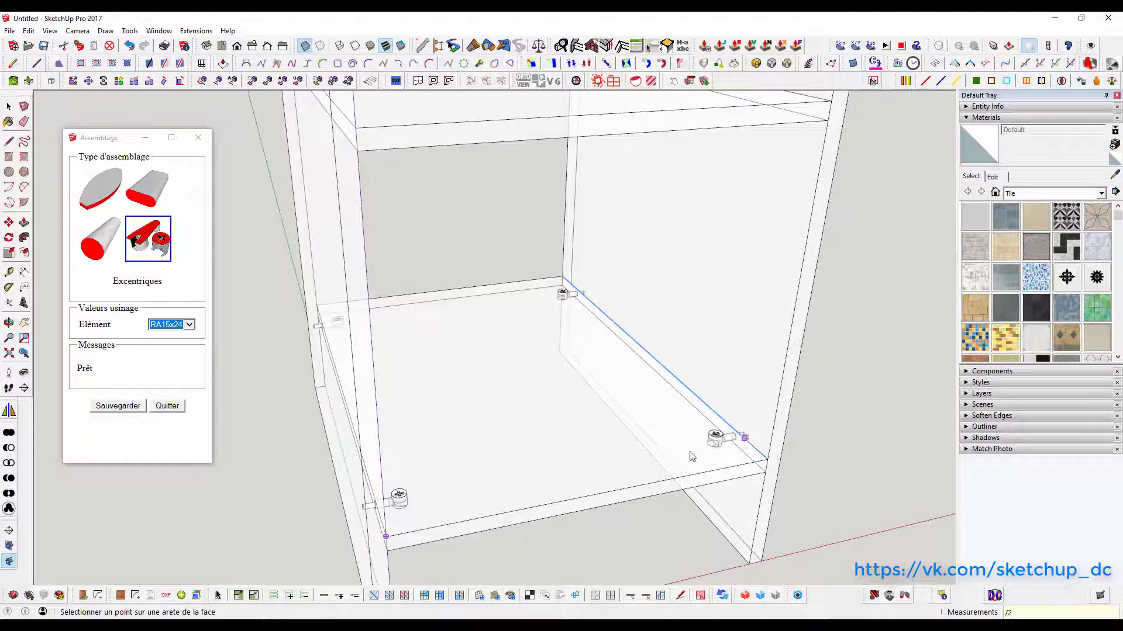
key("Return")
scroll(643, 444, "down", 3)
mouse_move(601, 431)
middle_mouse_down()
mouse_move(521, 286)
mouse_move(439, 193)
mouse_move(450, 302)
middle_mouse_up()
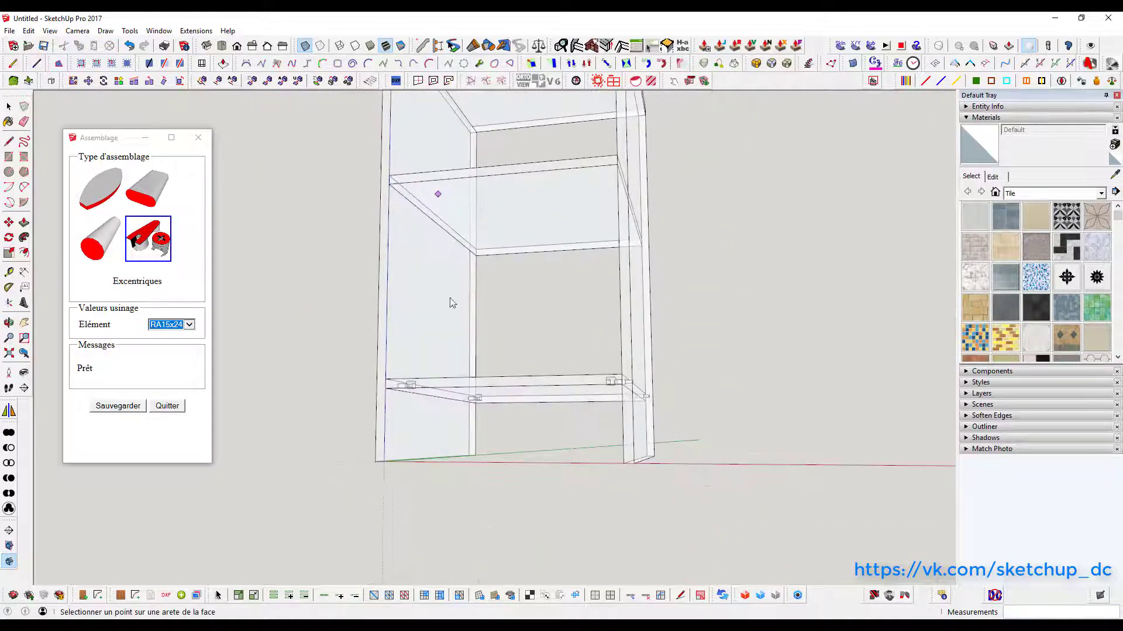
scroll(443, 168, "down", 2)
scroll(424, 177, "up", 2)
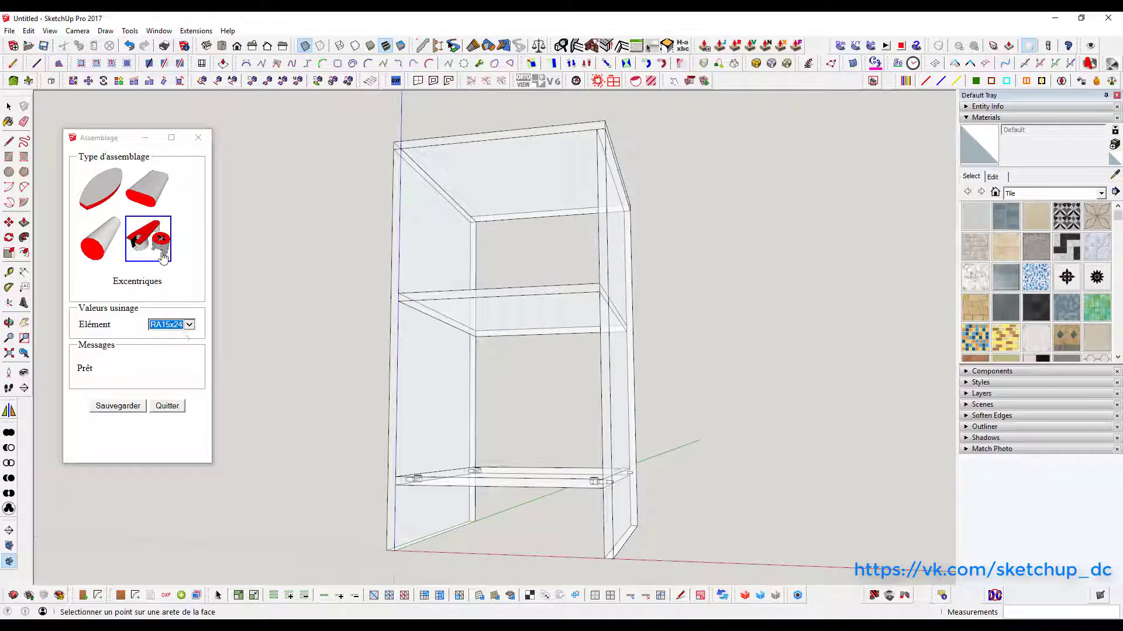
key("space")
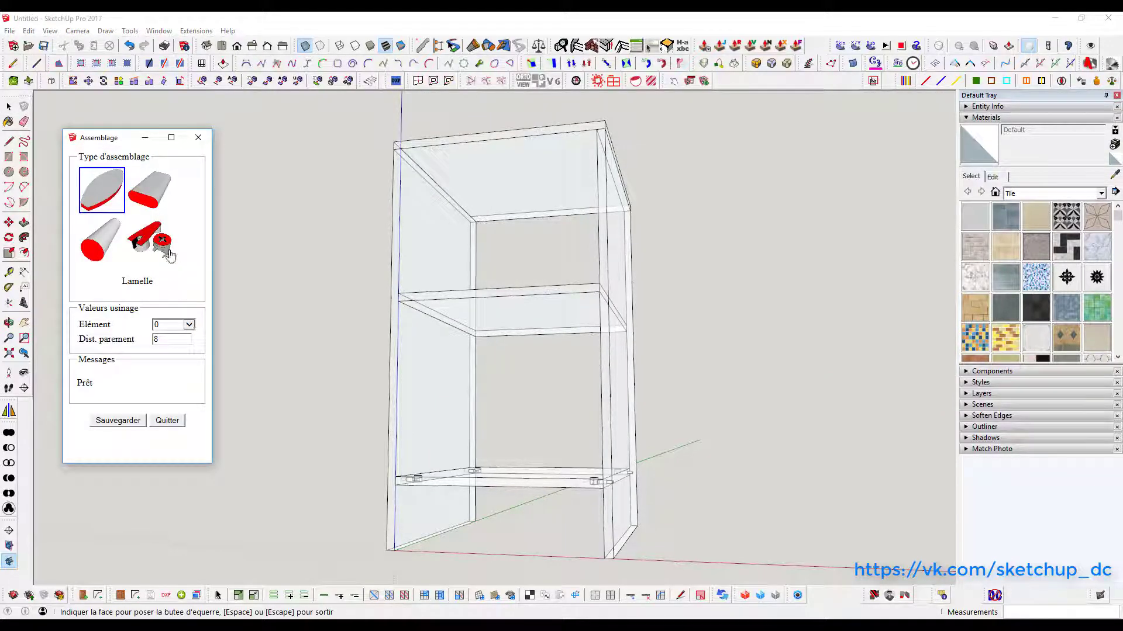
Fit RA25 eccentric connectors on the top panel's left edge.
left_click(169, 253)
left_click(197, 325)
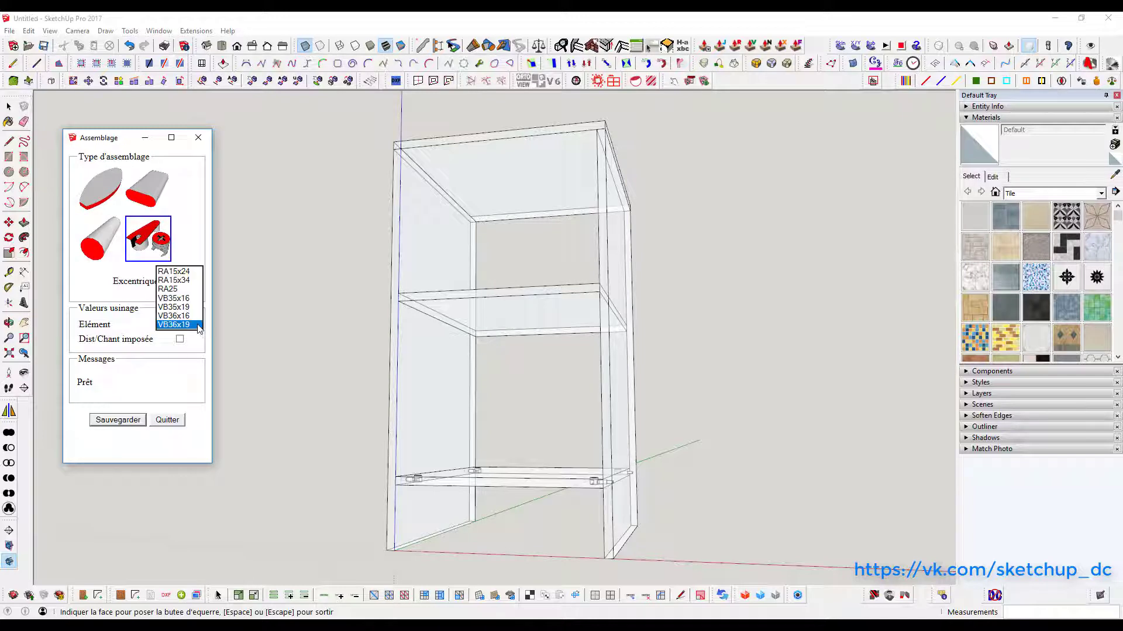
left_click(180, 291)
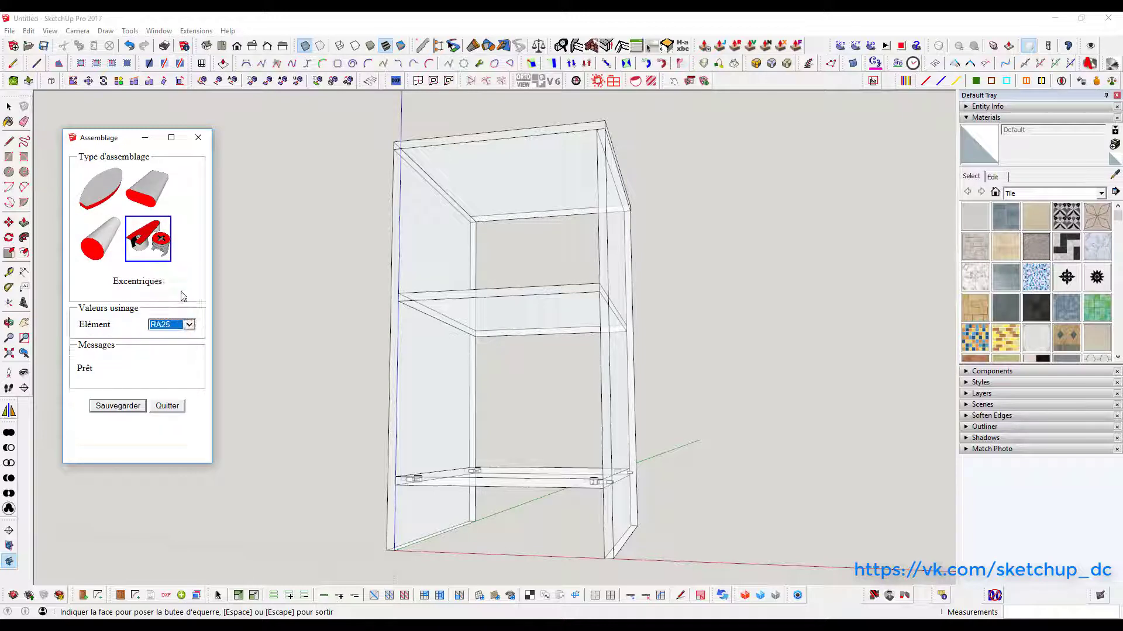
scroll(430, 160, "up", 3)
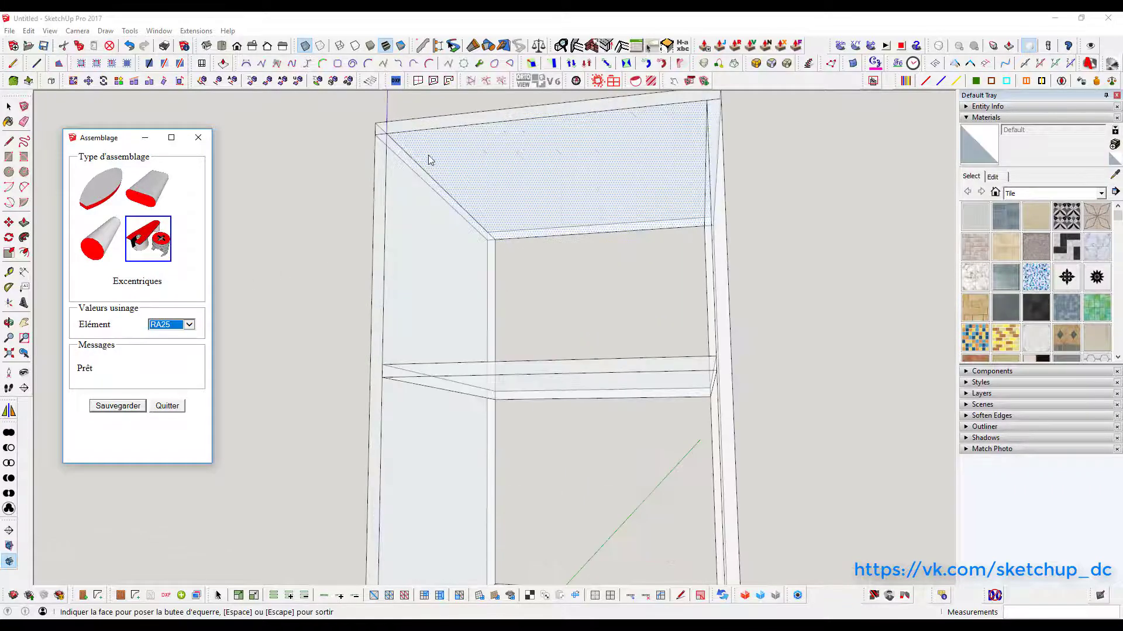
left_click(404, 195)
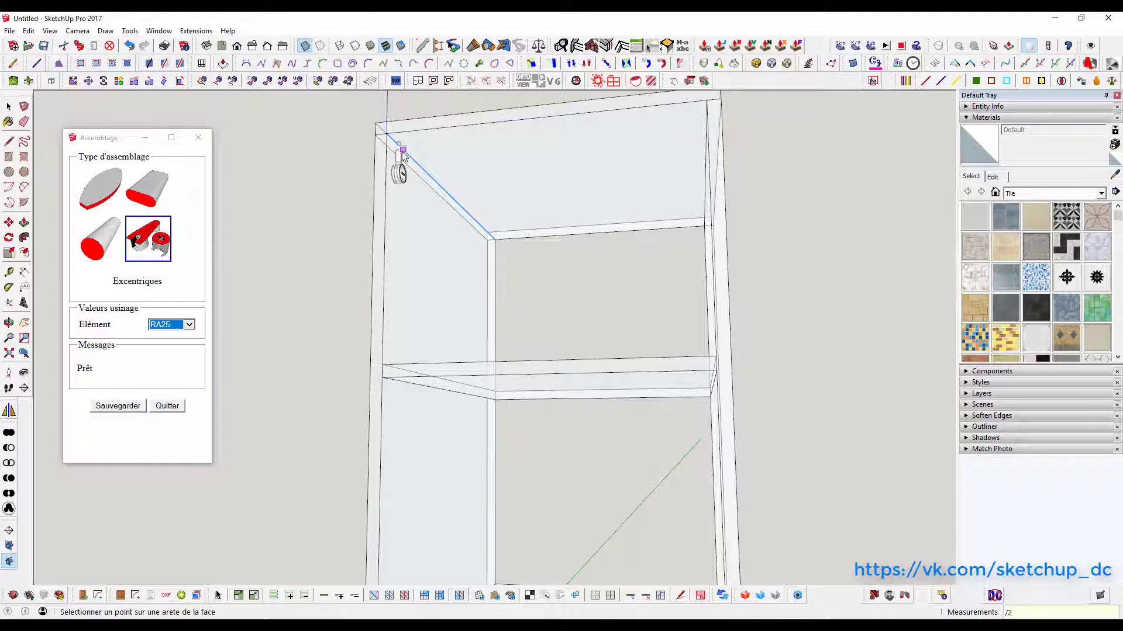
key("Escape")
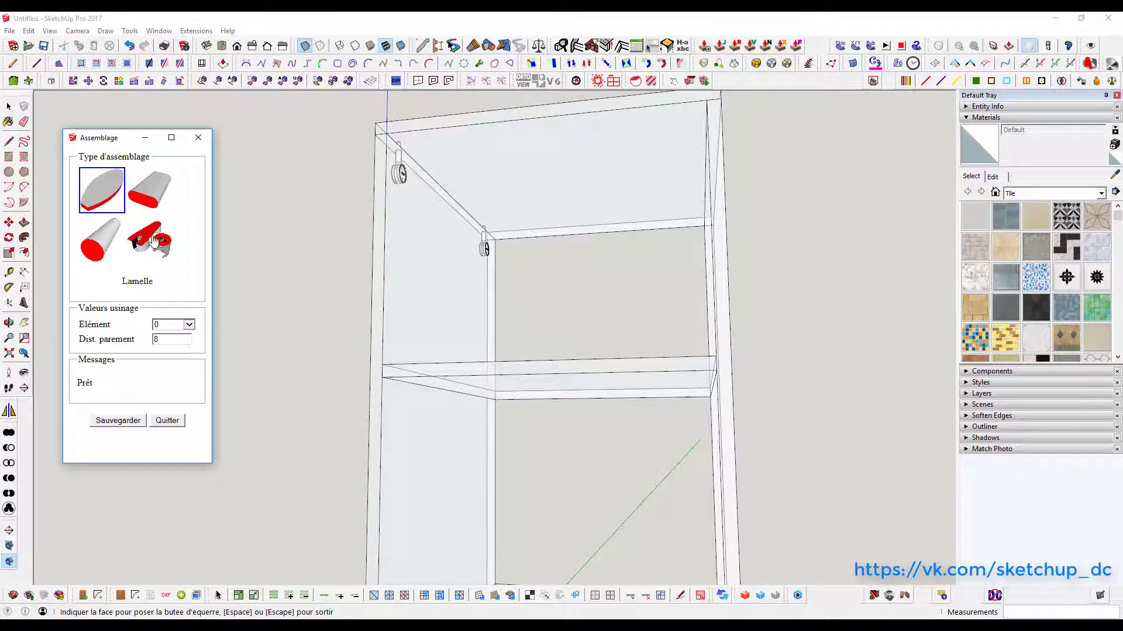
Fit RA25 eccentric connectors where the top panel meets the right side panel.
left_click(153, 240)
left_click(197, 326)
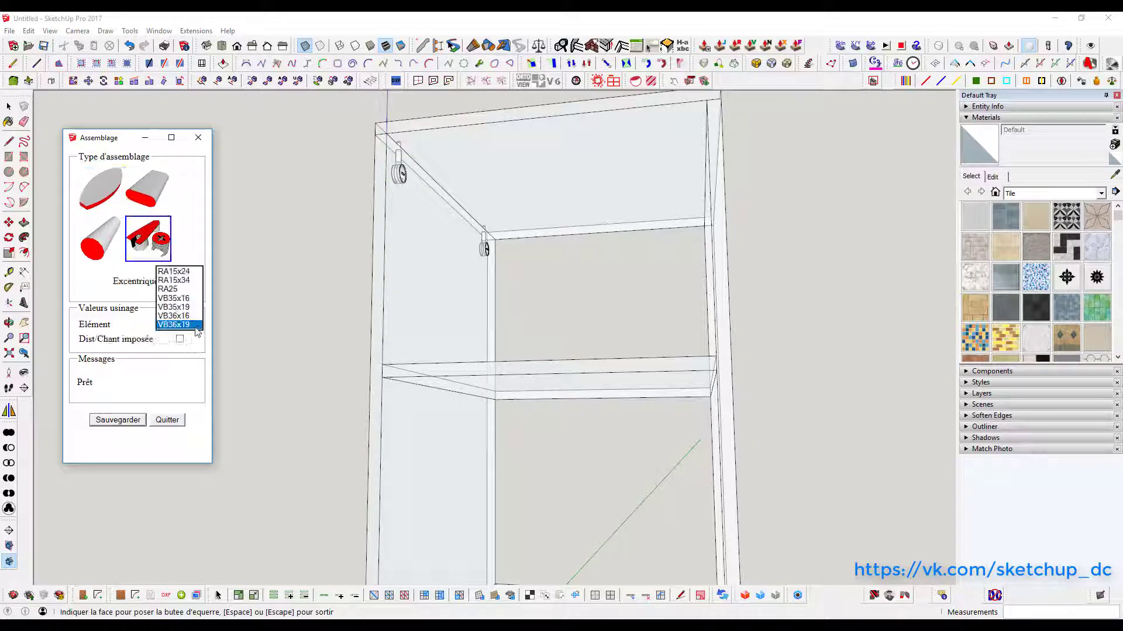
left_click(174, 291)
mouse_move(303, 311)
middle_mouse_down()
mouse_move(839, 328)
mouse_move(698, 276)
middle_mouse_up()
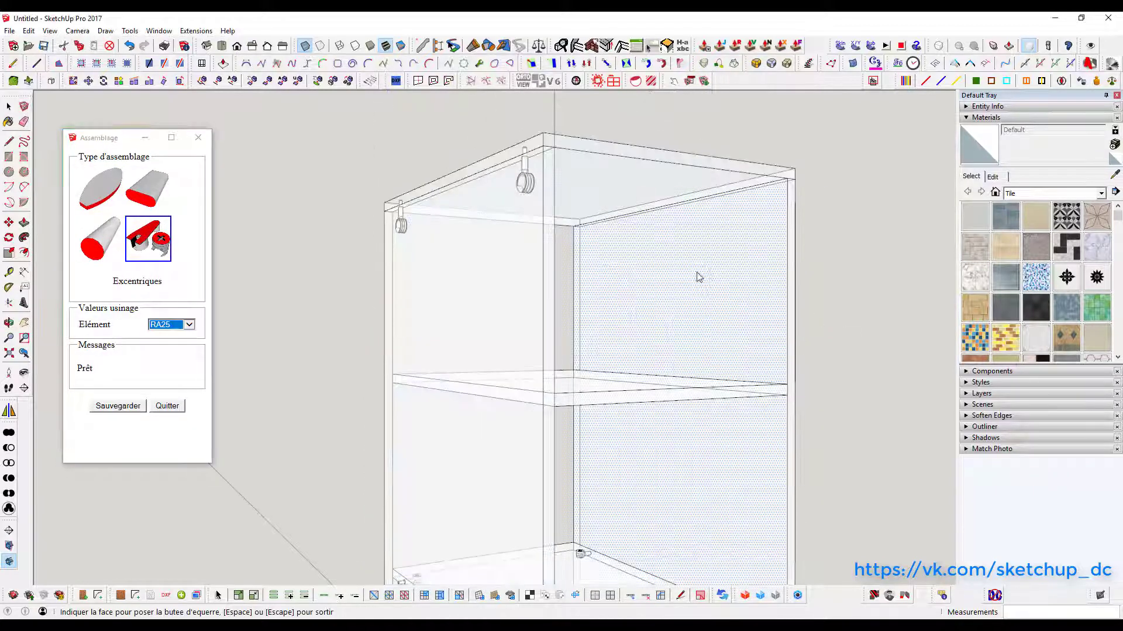
left_click(744, 262)
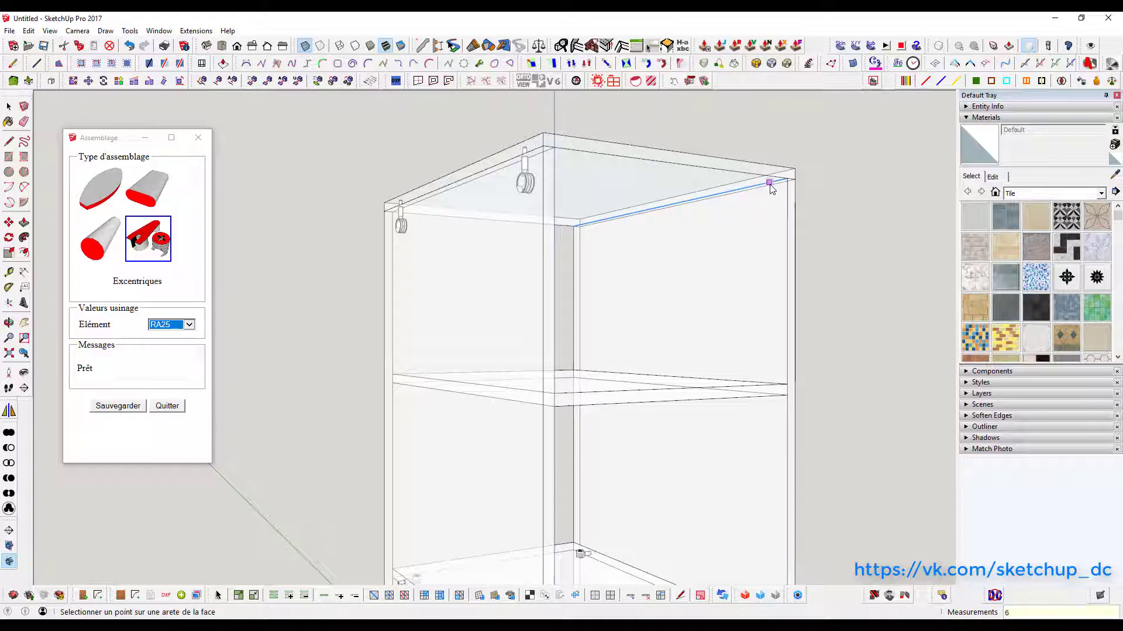
left_click(770, 186)
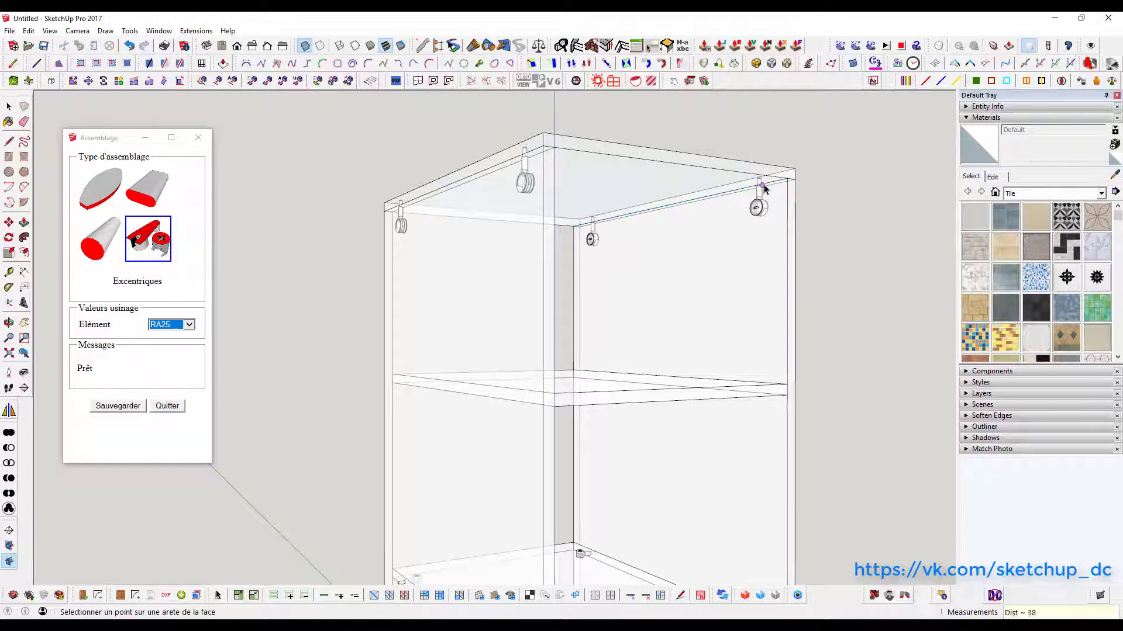
key("Escape")
scroll(521, 381, "down", 2)
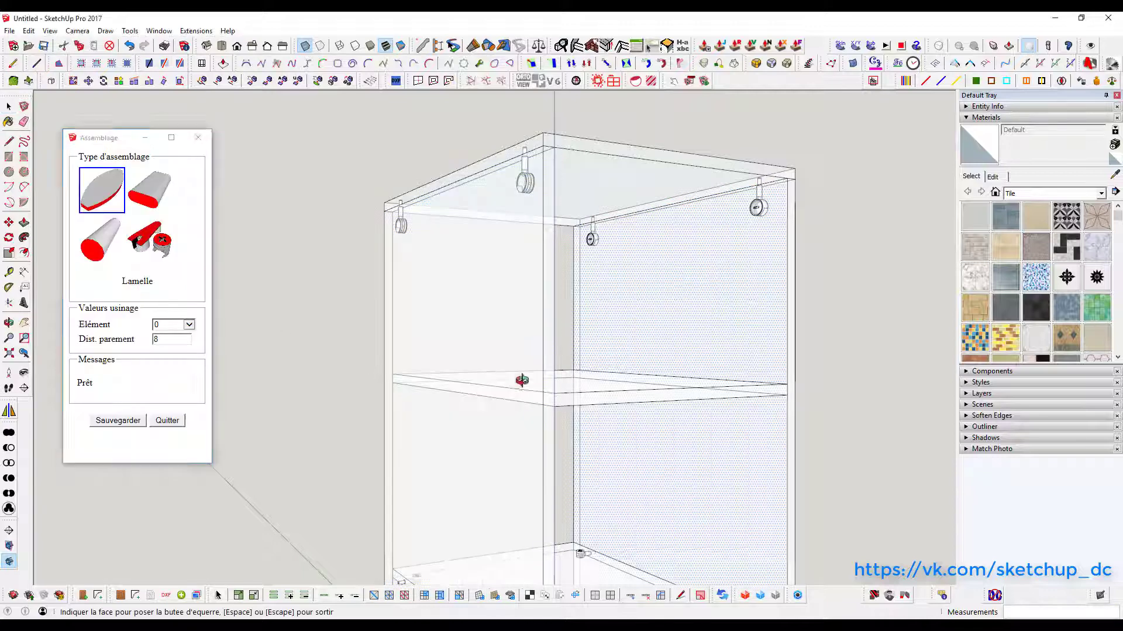
middle_click_drag(521, 381, 288, 295)
Reselect Excentriques and save the current connector settings.
left_click(168, 242)
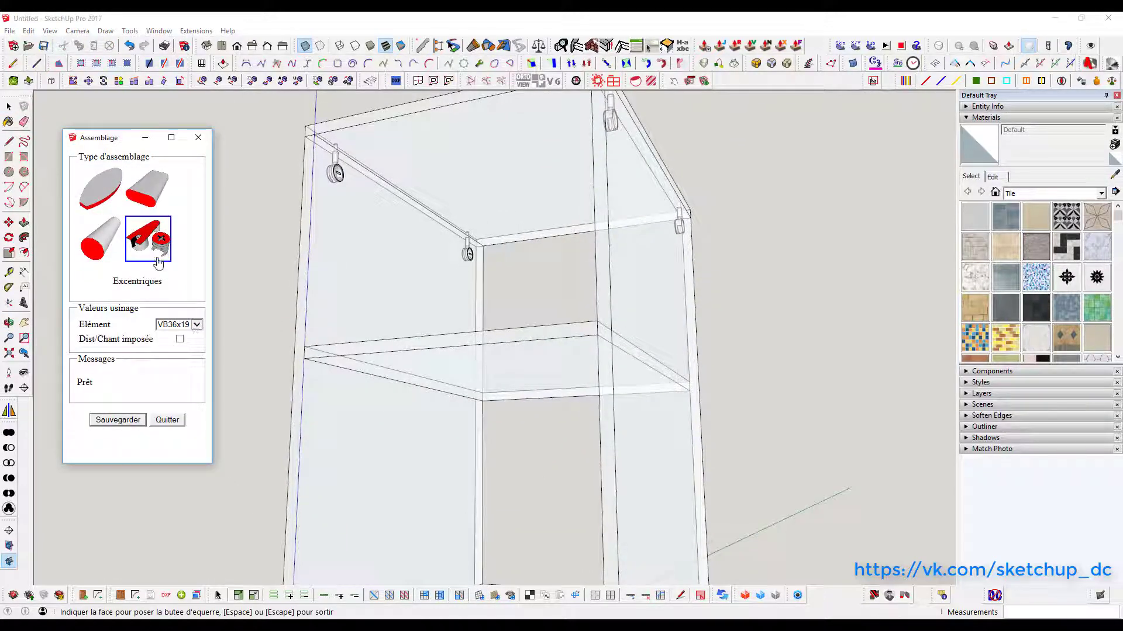
left_click(125, 426)
scroll(345, 371, "up", 3)
scroll(336, 303, "up", 2)
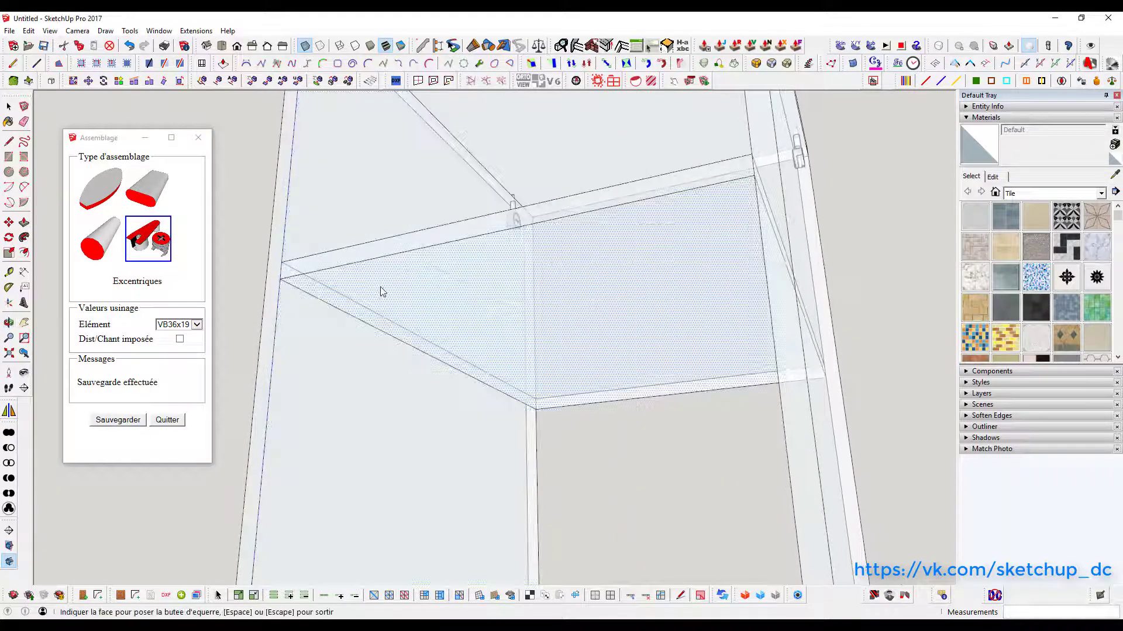
Place cam connectors on the middle shelf edge, divided into 2 fittings.
left_click(381, 291)
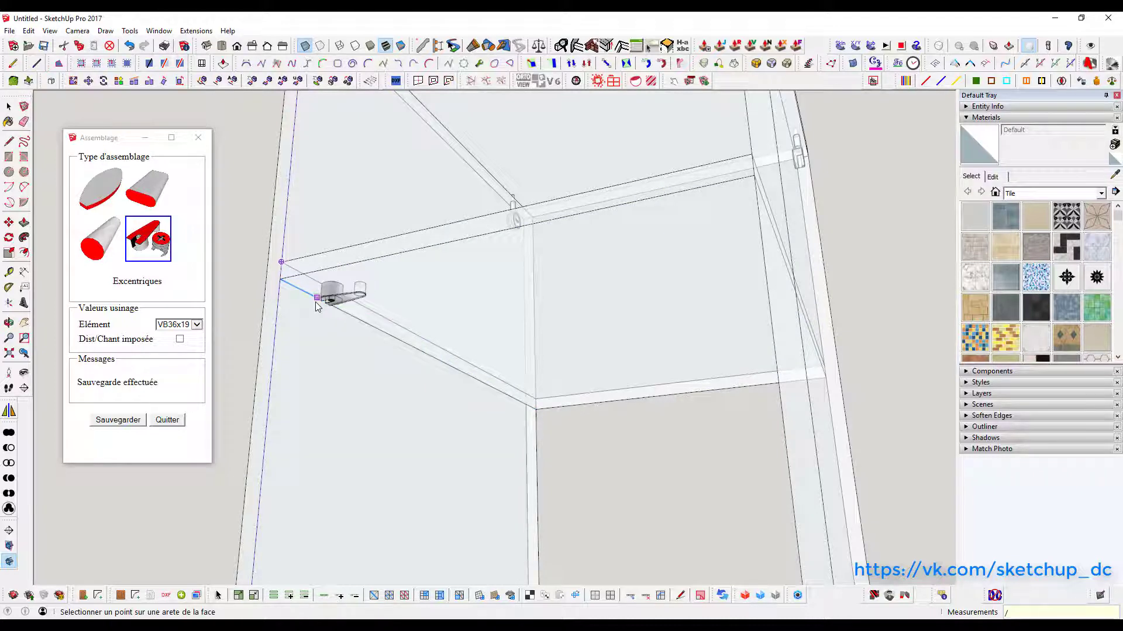
scroll(354, 323, "down", 5)
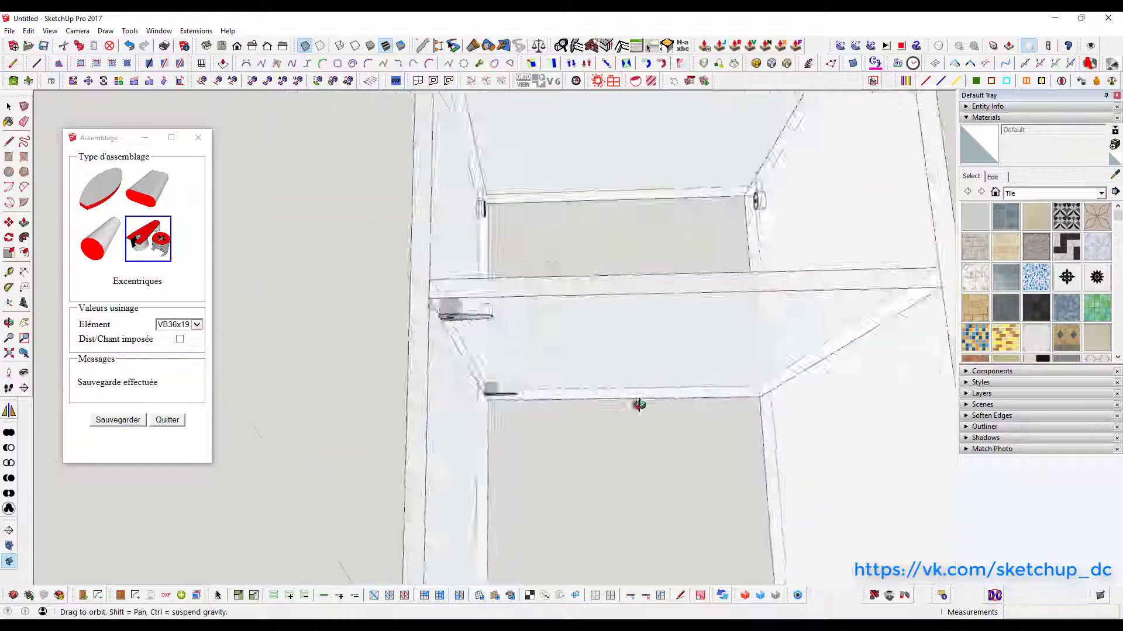
middle_click_drag(637, 407, 623, 447)
scroll(623, 447, "up", 2)
scroll(612, 383, "up", 3)
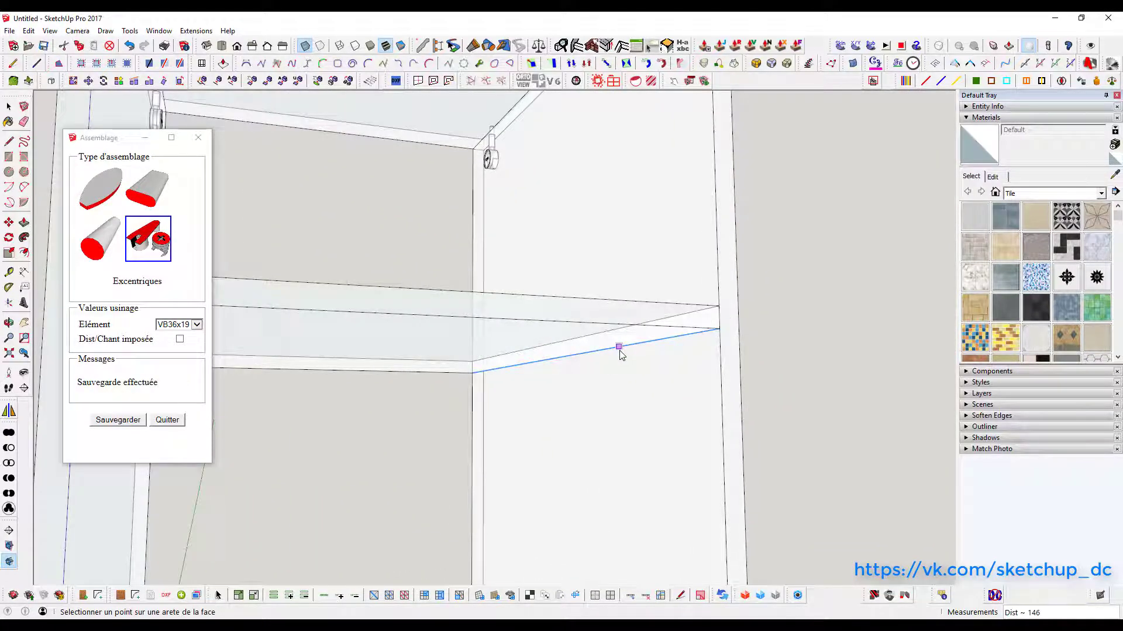
left_click(620, 351)
type("/")
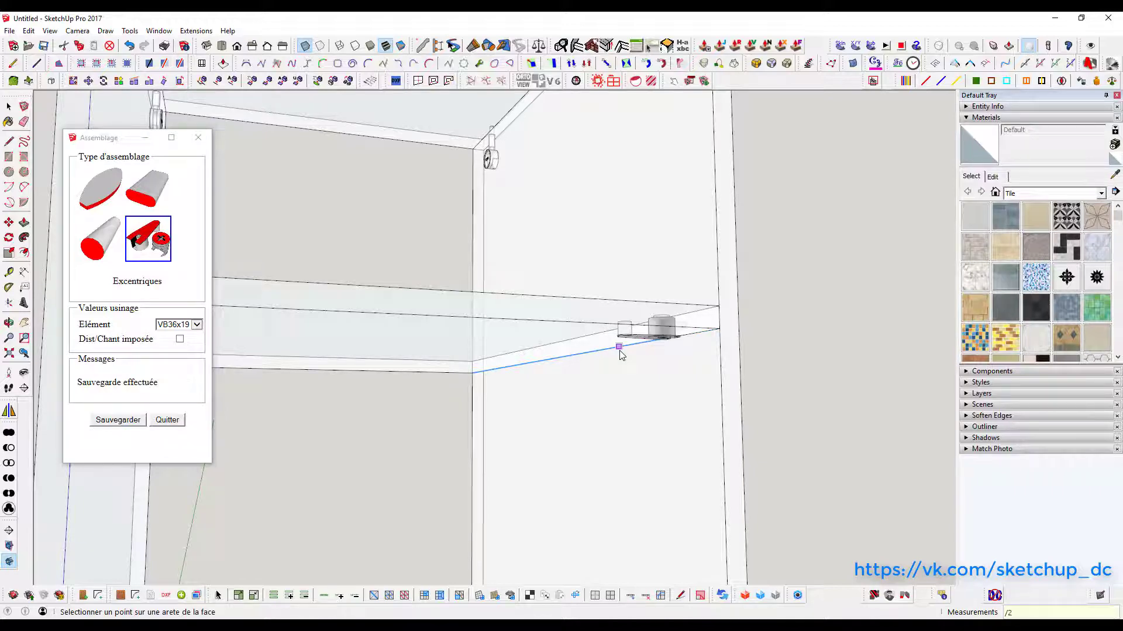
type("2")
key("Return")
scroll(609, 339, "down", 2)
Close the Assemblage dialog with Quitter and orbit around the shelves to inspect the cam locks.
scroll(541, 295, "down", 4)
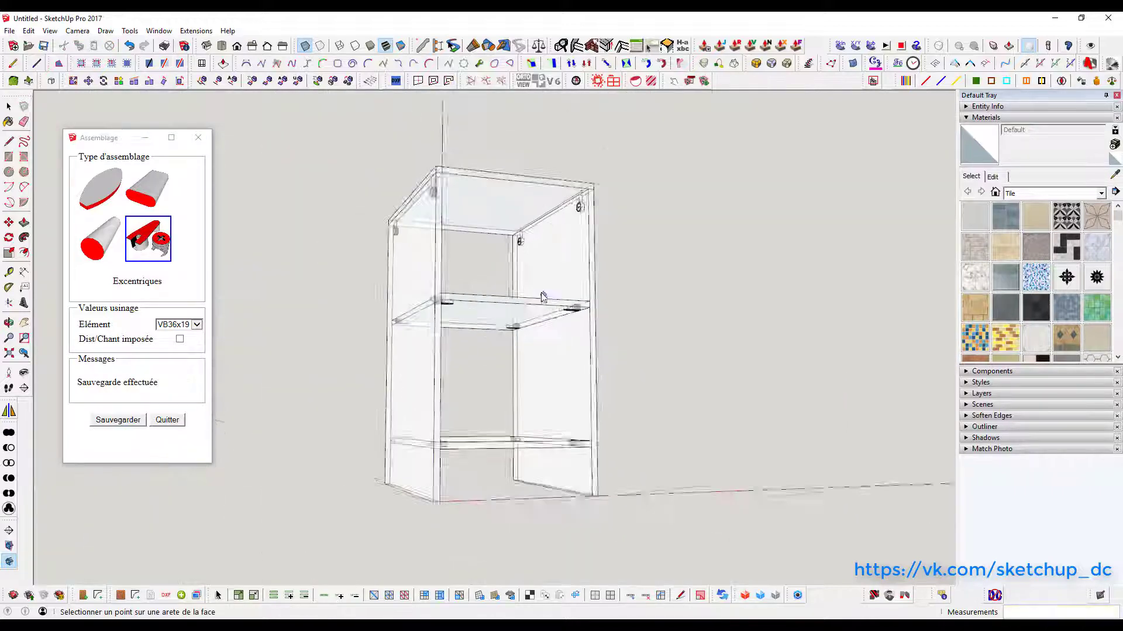
left_click(198, 138)
mouse_move(197, 140)
middle_mouse_down()
mouse_move(300, 384)
mouse_move(275, 431)
middle_mouse_up()
scroll(585, 322, "up", 3)
scroll(523, 278, "up", 3)
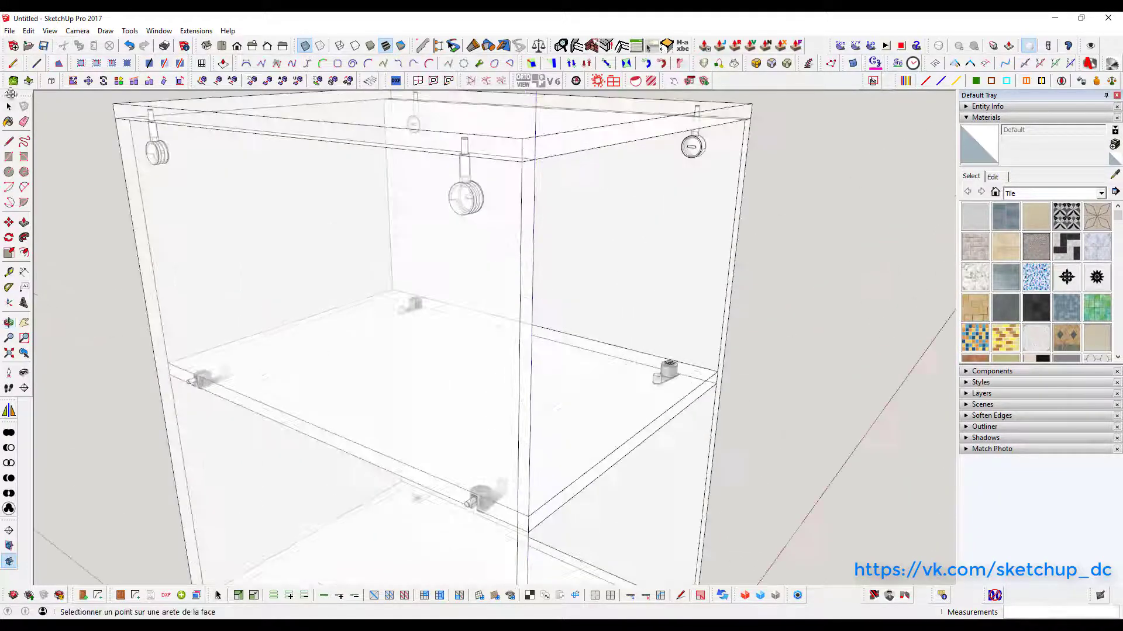
mouse_move(245, 261)
middle_mouse_down()
mouse_move(507, 250)
mouse_move(815, 333)
middle_mouse_up()
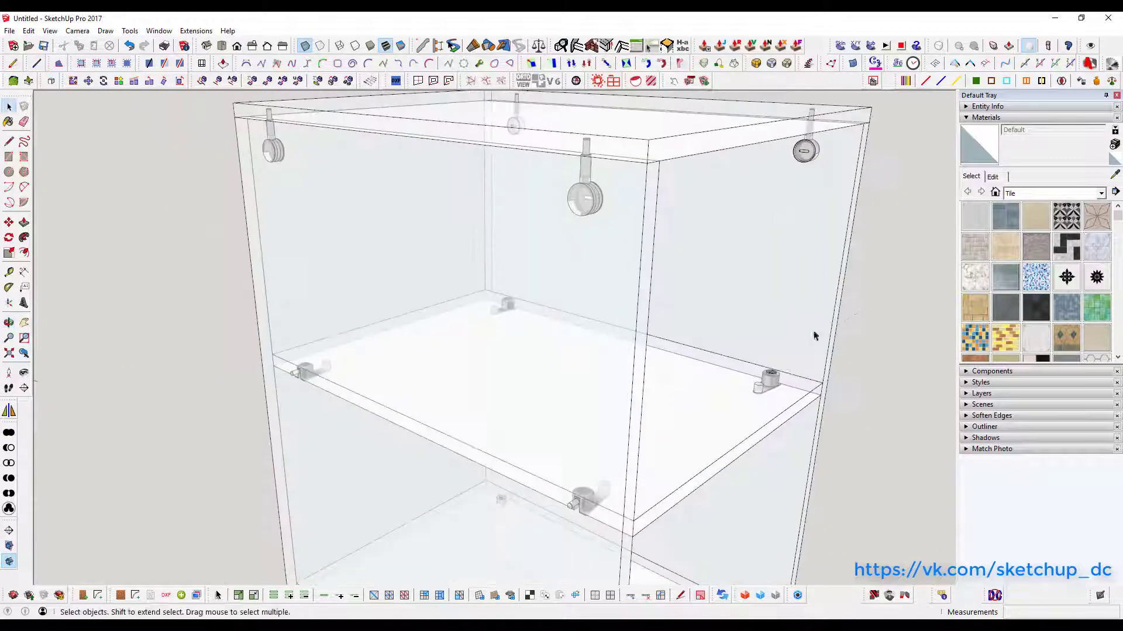
scroll(411, 454, "up", 5)
scroll(340, 407, "up", 3)
mouse_move(339, 407)
middle_mouse_down()
mouse_move(388, 328)
mouse_move(380, 251)
middle_mouse_up()
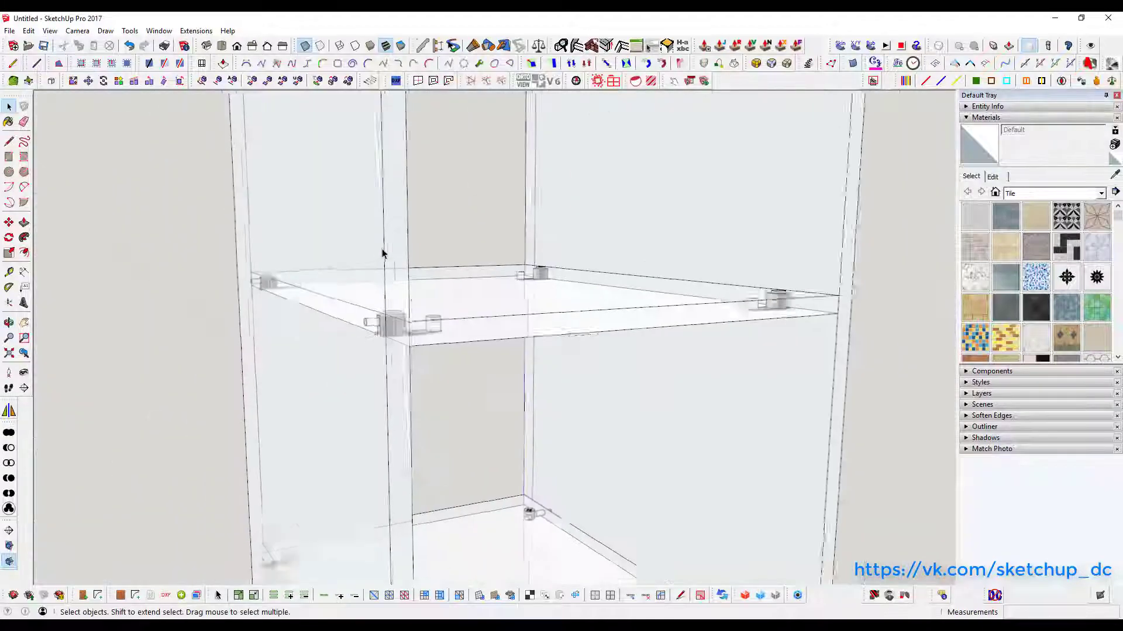
scroll(380, 251, "down", 3)
scroll(363, 479, "down", 5)
Explode the whole cabinet with Eclate_Deplace and turn X-ray off.
left_click_drag(246, 200, 558, 565)
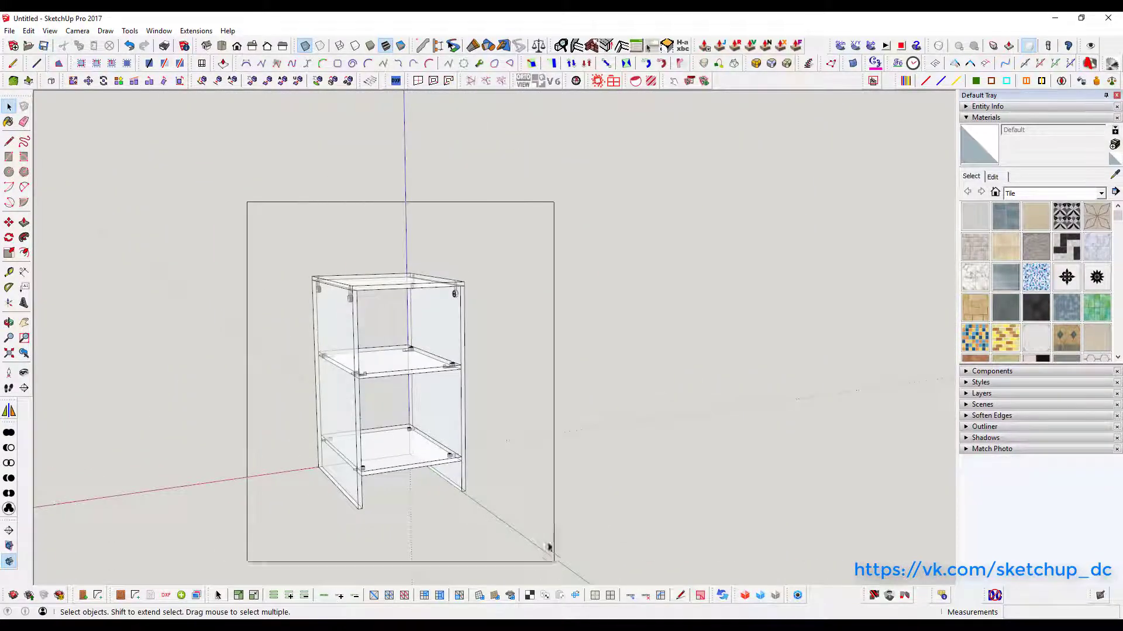
right_click(444, 164)
mouse_move(499, 437)
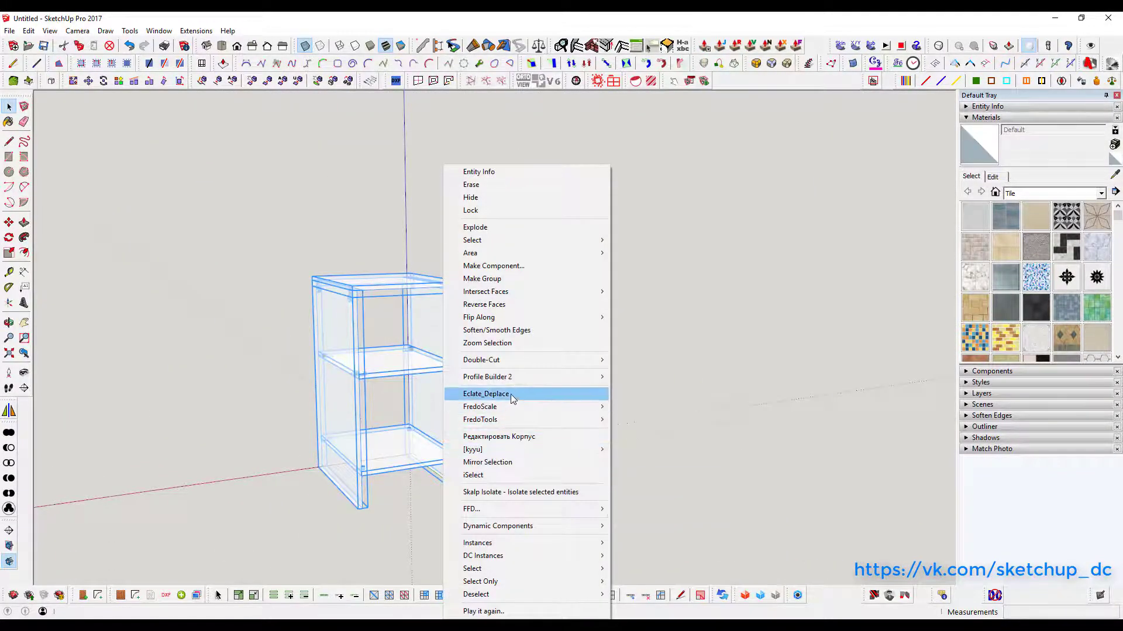
left_click(485, 394)
key("Return")
left_click(305, 45)
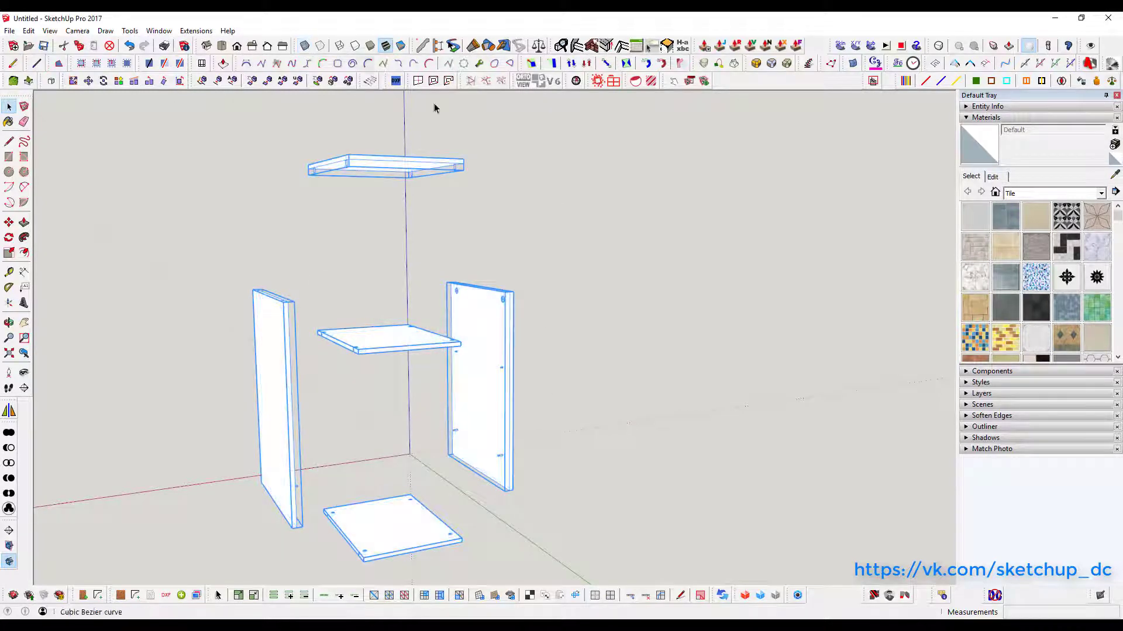
left_click(430, 105)
Orbit and zoom around the exploded panels to inspect the connector holes, then select a side panel.
scroll(351, 302, "up", 3)
mouse_move(529, 242)
middle_mouse_down()
mouse_move(351, 302)
mouse_move(150, 281)
mouse_move(200, 402)
mouse_move(566, 571)
mouse_move(848, 586)
mouse_move(643, 409)
mouse_move(356, 464)
mouse_move(508, 233)
middle_mouse_up()
scroll(569, 330, "down", 5)
scroll(569, 330, "up", 5)
mouse_move(569, 330)
middle_mouse_down()
mouse_move(541, 138)
mouse_move(509, 95)
mouse_move(655, 178)
mouse_move(414, 275)
middle_mouse_up()
scroll(401, 376, "down", 5)
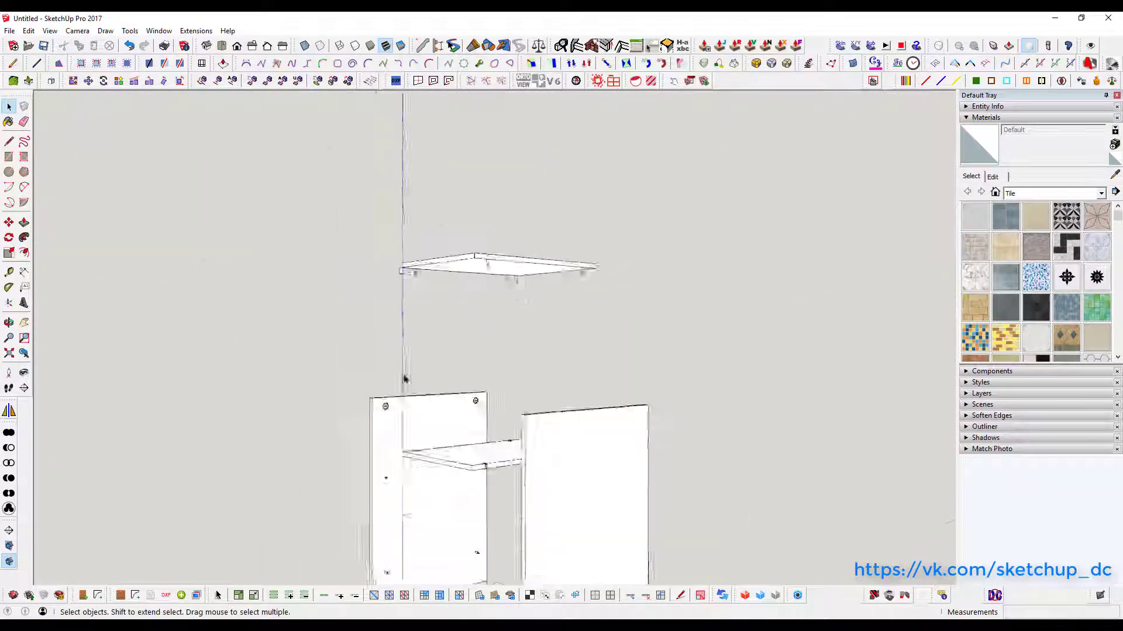
scroll(371, 421, "up", 3)
mouse_move(371, 421)
middle_mouse_down()
mouse_move(304, 417)
mouse_move(444, 526)
middle_mouse_up()
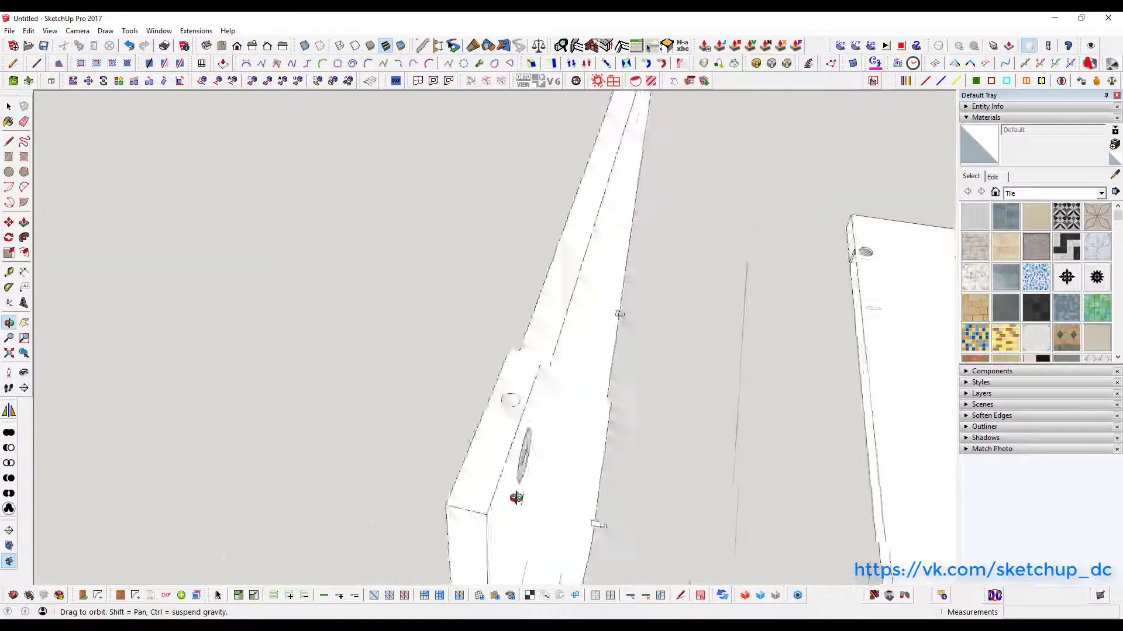
scroll(456, 555, "down", 3)
scroll(466, 581, "up", 4)
middle_click_drag(466, 581, 416, 516)
scroll(415, 516, "down", 3)
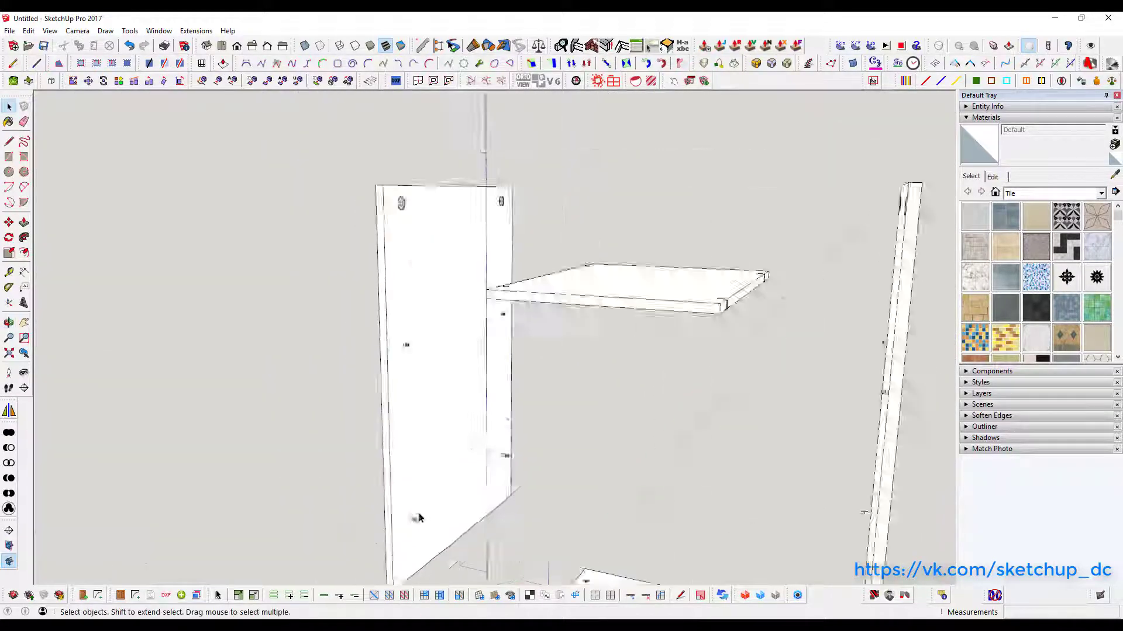
scroll(433, 459, "down", 2)
left_click(444, 451)
scroll(451, 446, "down", 2)
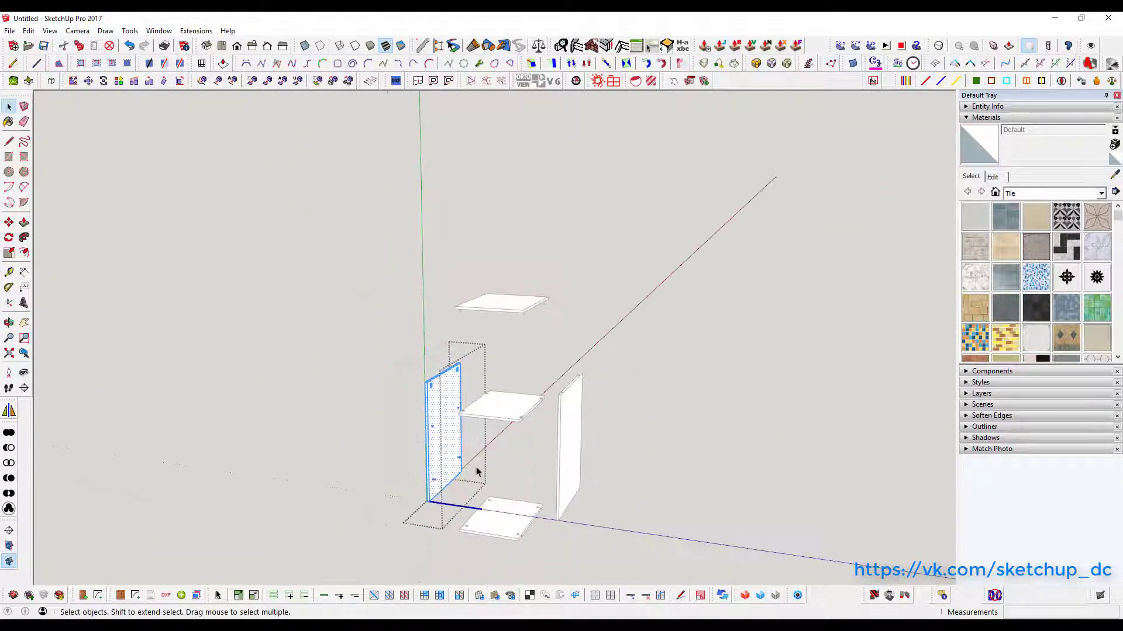
Run Eclate Deplace again on the selected panel to spread the parts further apart.
scroll(443, 434, "up", 2)
right_click(442, 434)
left_click(638, 381)
left_click(479, 394)
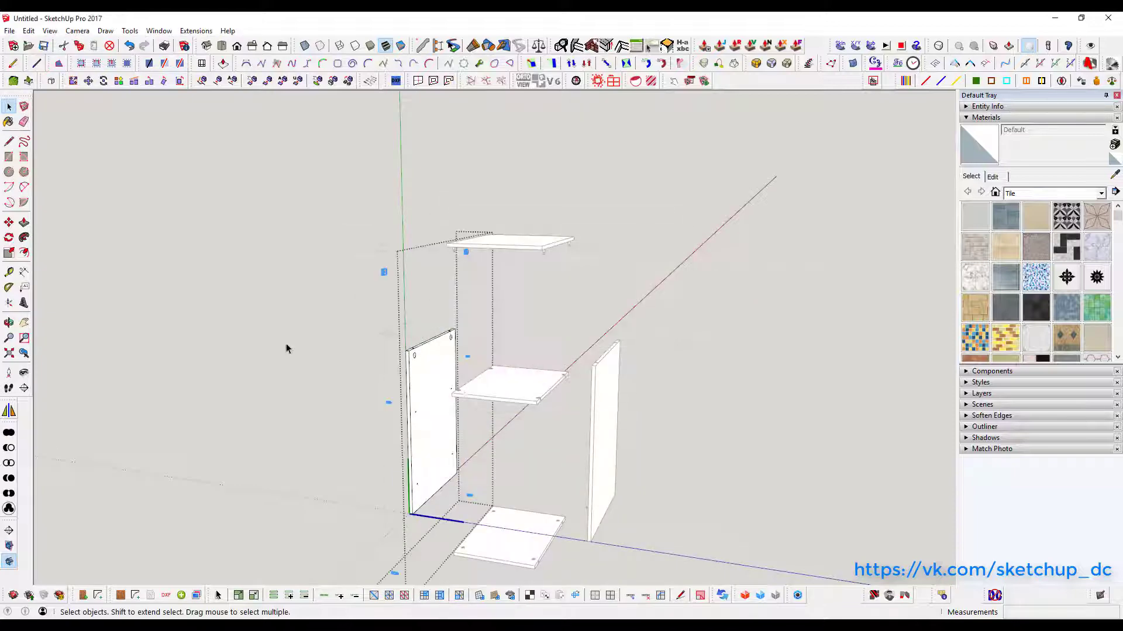
Orbit and zoom around the side panels and shelves to inspect their cam-fitting holes.
scroll(283, 339, "up", 3)
mouse_move(283, 340)
middle_mouse_down()
mouse_move(210, 471)
mouse_move(252, 117)
middle_mouse_up()
scroll(210, 471, "up", 3)
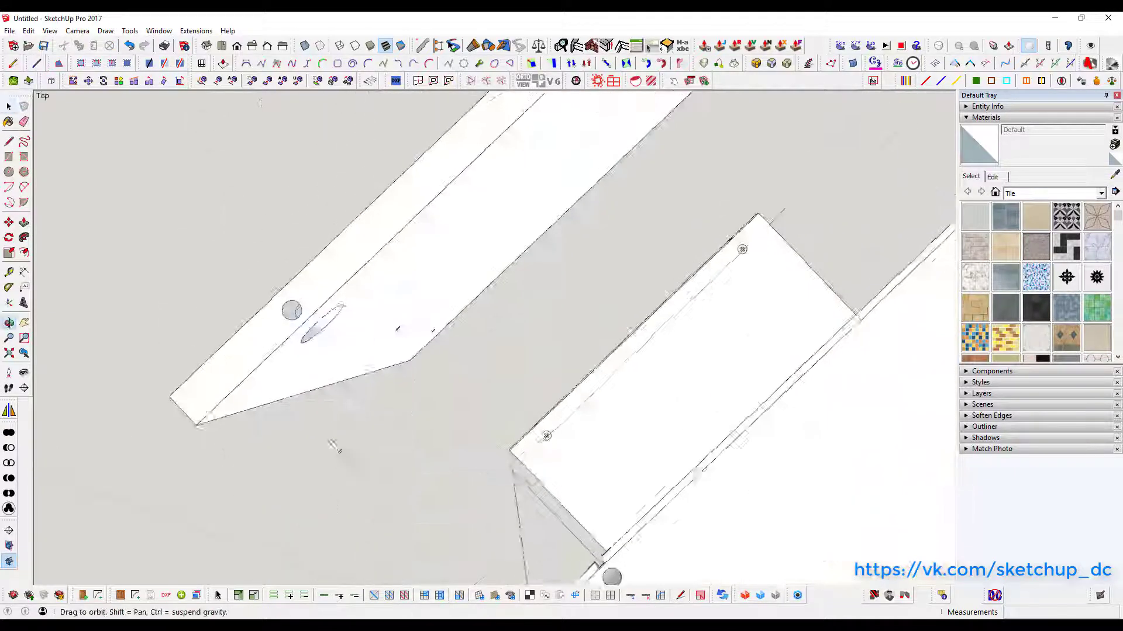
scroll(251, 117, "up", 2)
scroll(233, 283, "down", 3)
scroll(233, 283, "up", 3)
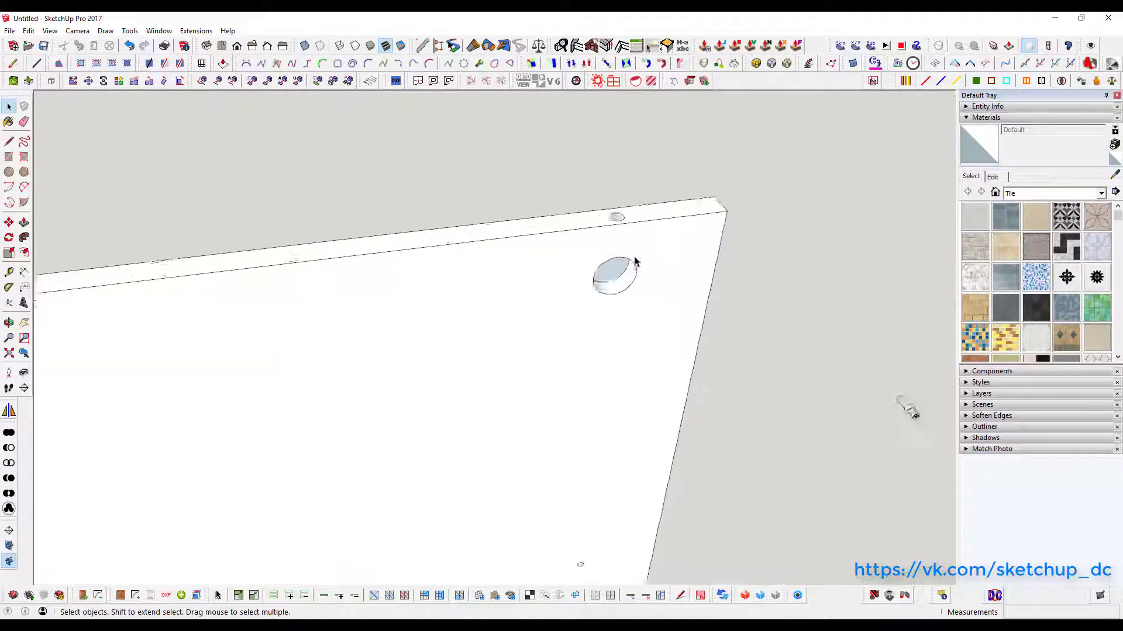
middle_click_drag(907, 401, 348, 482)
scroll(347, 482, "down", 5)
middle_click_drag(703, 308, 508, 492)
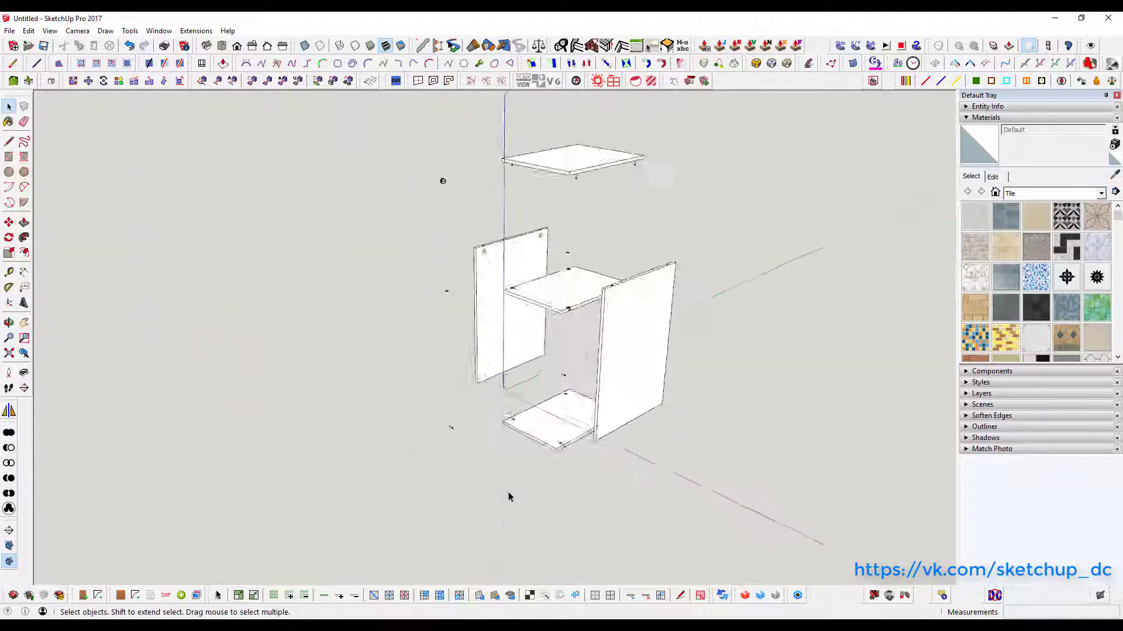
scroll(507, 492, "up", 5)
mouse_move(394, 431)
middle_mouse_down()
mouse_move(616, 399)
mouse_move(508, 461)
middle_mouse_up()
scroll(524, 303, "down", 3)
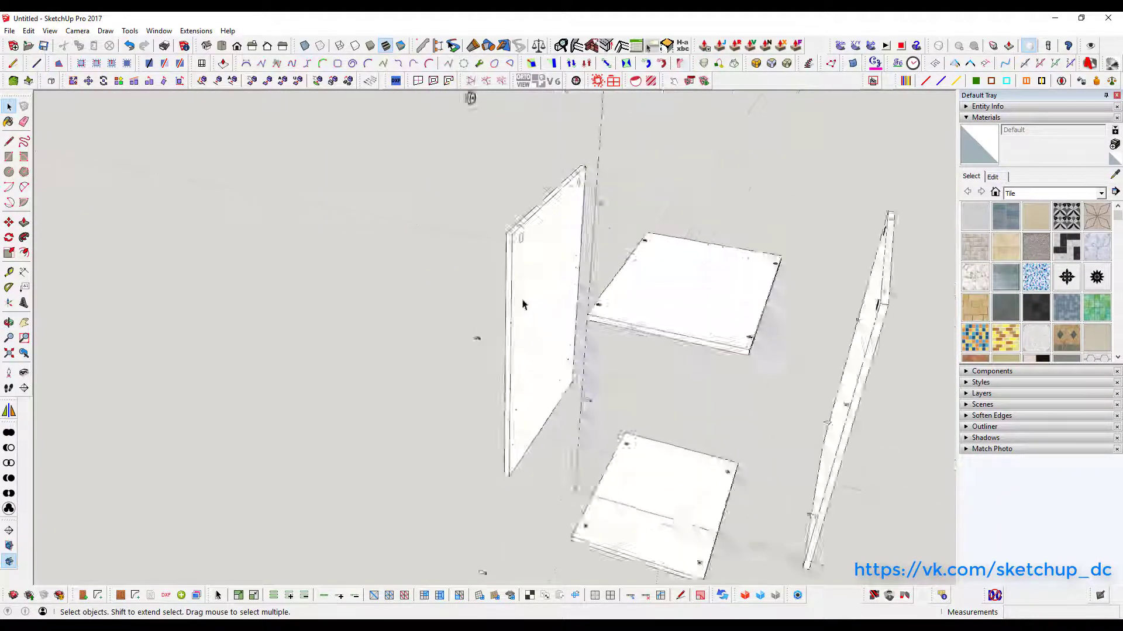
scroll(524, 285, "down", 2)
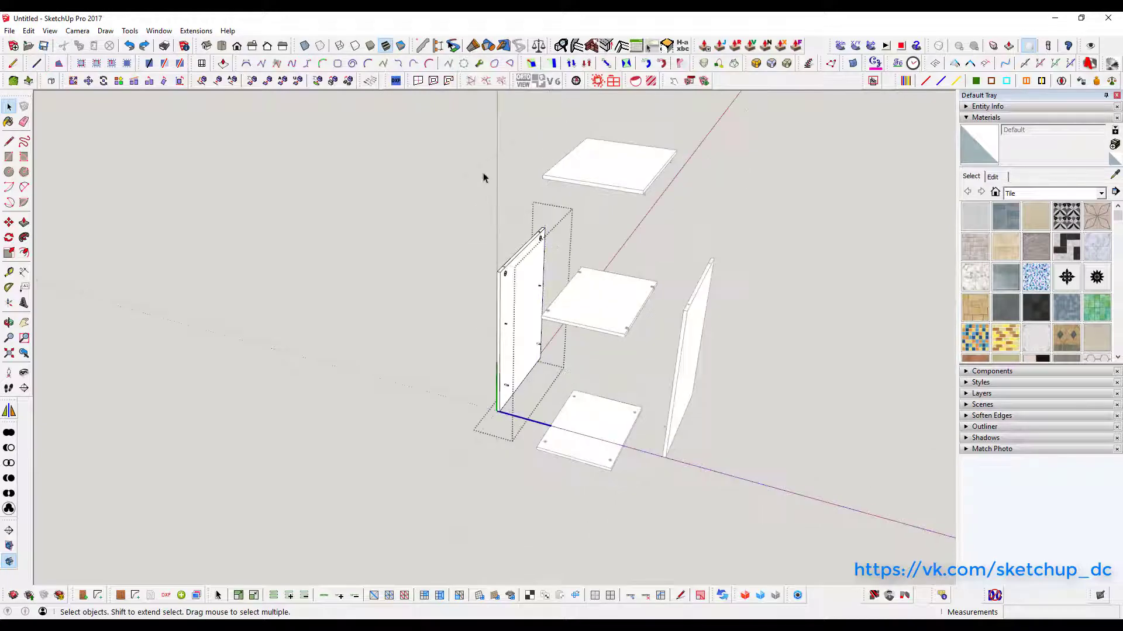
middle_click_drag(483, 177, 604, 232)
scroll(654, 312, "up", 3)
middle_click_drag(587, 363, 565, 232)
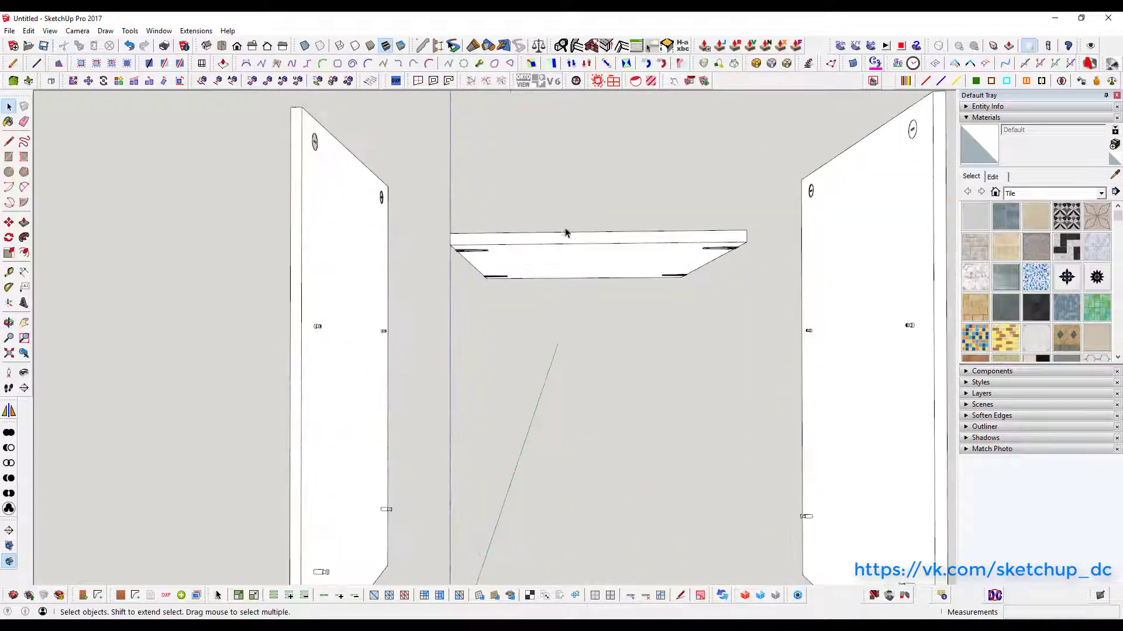
Translate the shelf's cam connector fittings out of their holes, then inspect the shelf underside.
right_click(631, 276)
left_click(678, 380)
left_click(490, 399)
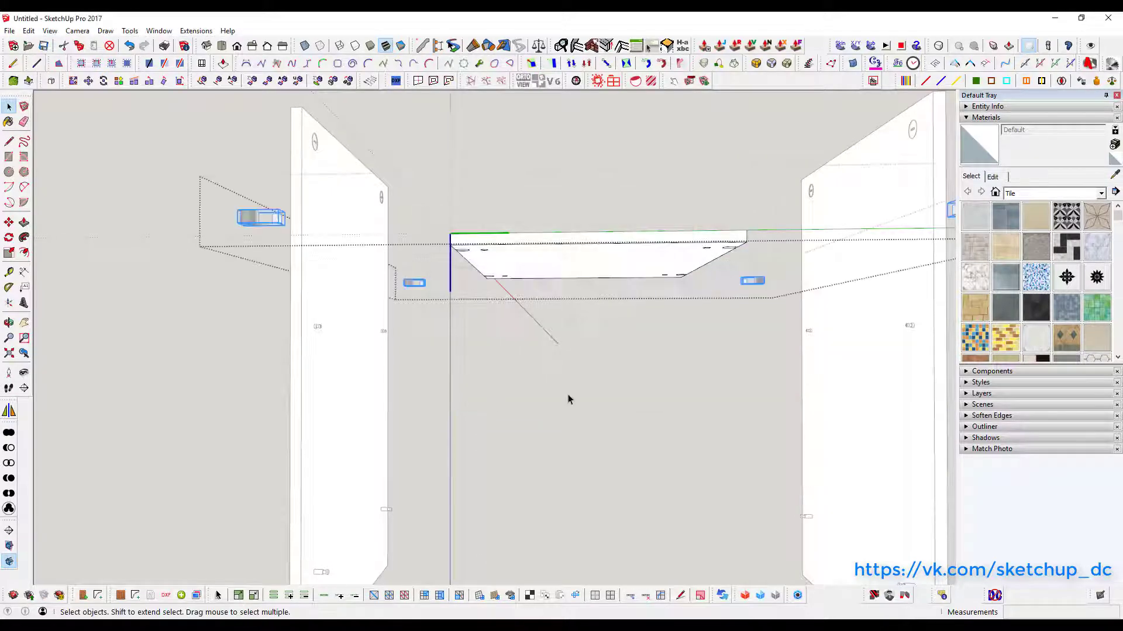
mouse_move(567, 399)
middle_mouse_down()
mouse_move(472, 171)
mouse_move(541, 125)
mouse_move(331, 404)
mouse_move(391, 339)
middle_mouse_up()
scroll(331, 405, "down", 5)
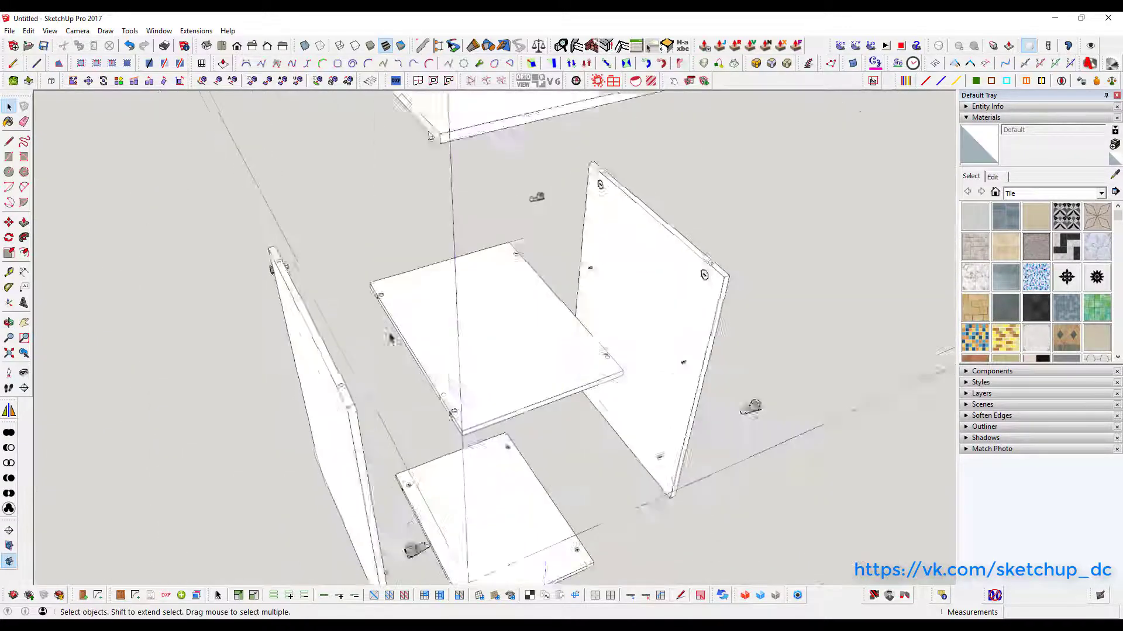
scroll(405, 518, "up", 3)
scroll(374, 451, "up", 2)
scroll(345, 437, "down", 3)
scroll(396, 328, "down", 5)
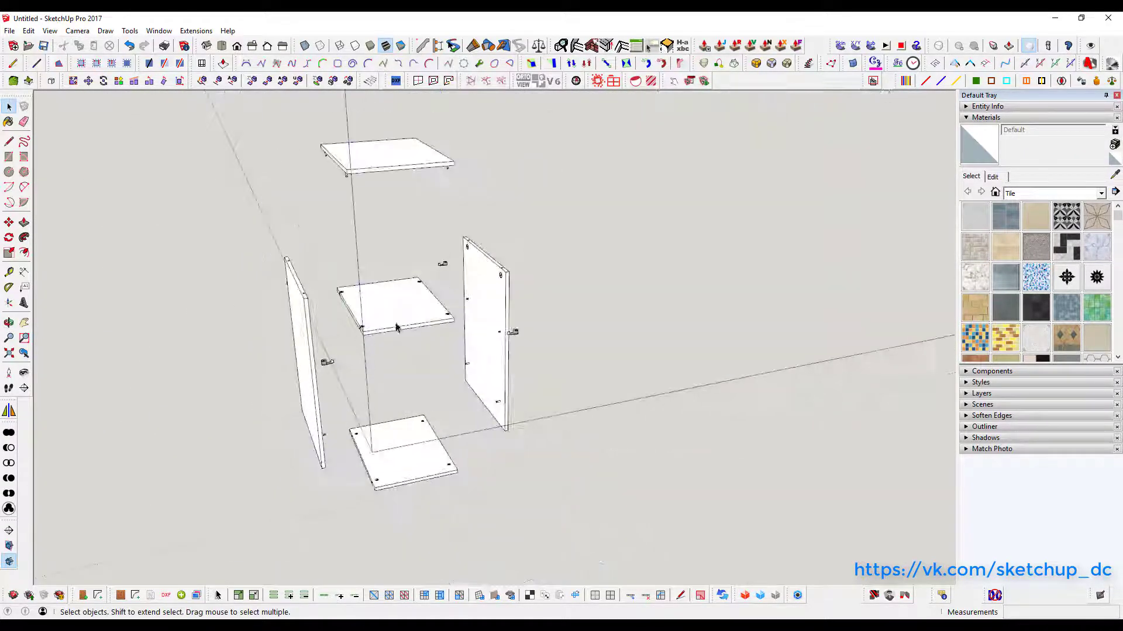
Orbit around the cabinet to view the reassembled two-shelf carcass.
mouse_move(495, 373)
middle_mouse_down()
mouse_move(243, 268)
mouse_move(574, 481)
mouse_move(297, 414)
mouse_move(464, 195)
mouse_move(321, 165)
mouse_move(707, 262)
middle_mouse_up()
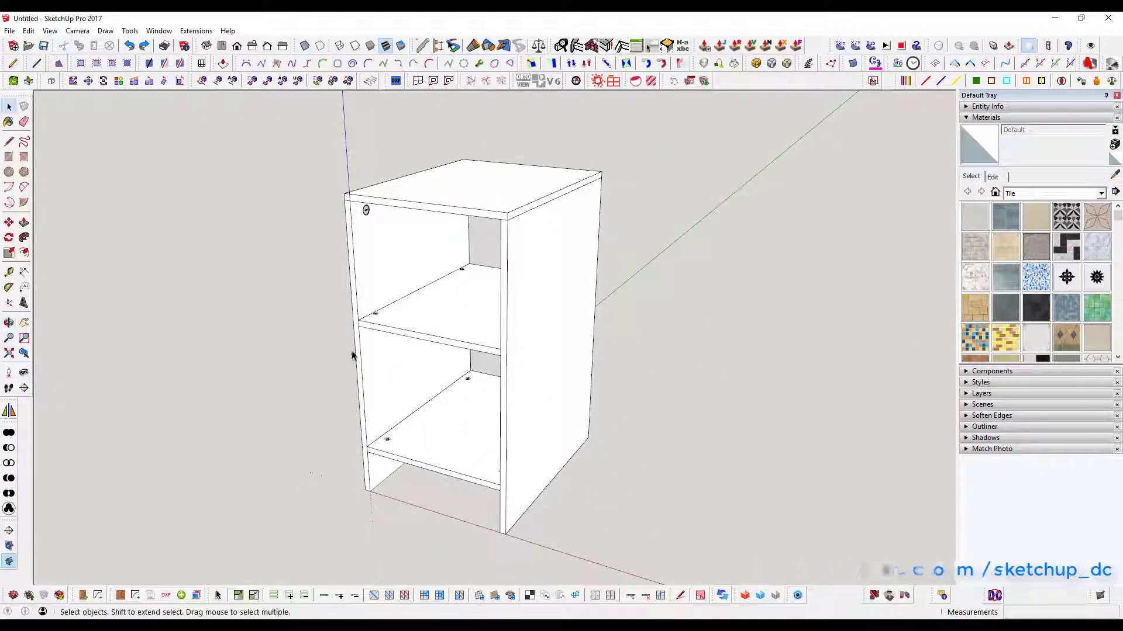